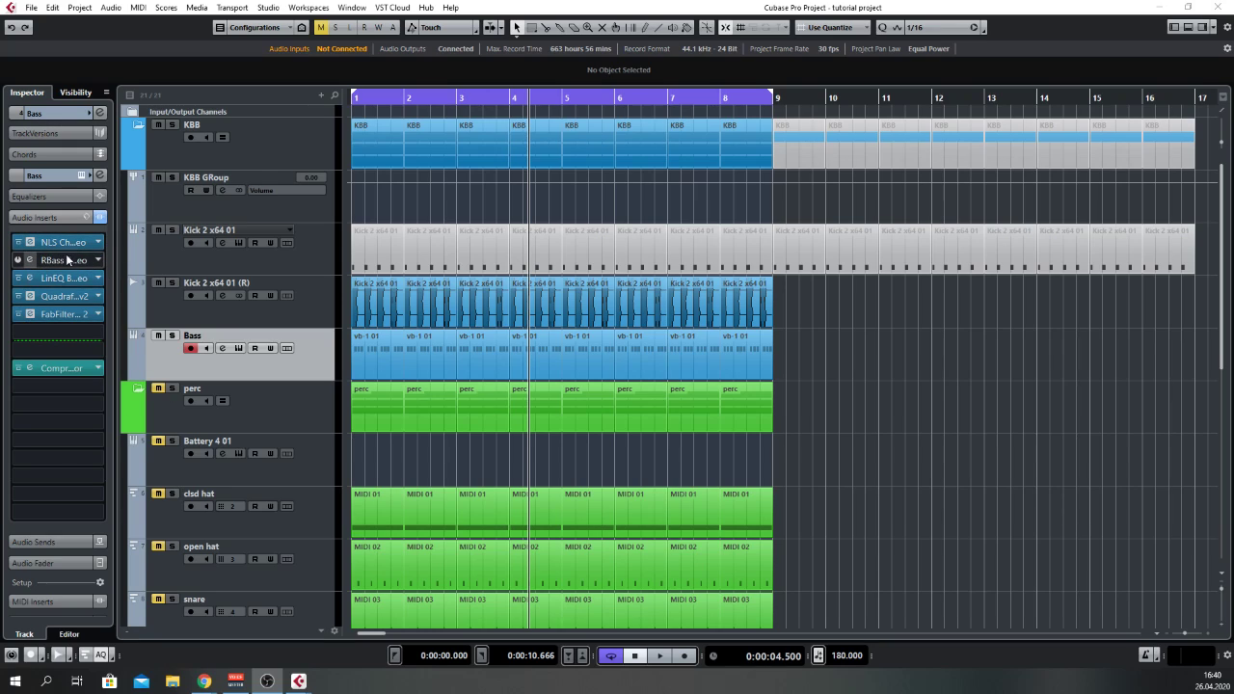
Close the FabFilter Pro-Q 2 and Quadrafuzz editor windows.
{"action": "left_click", "coordinate": [27, 247]}
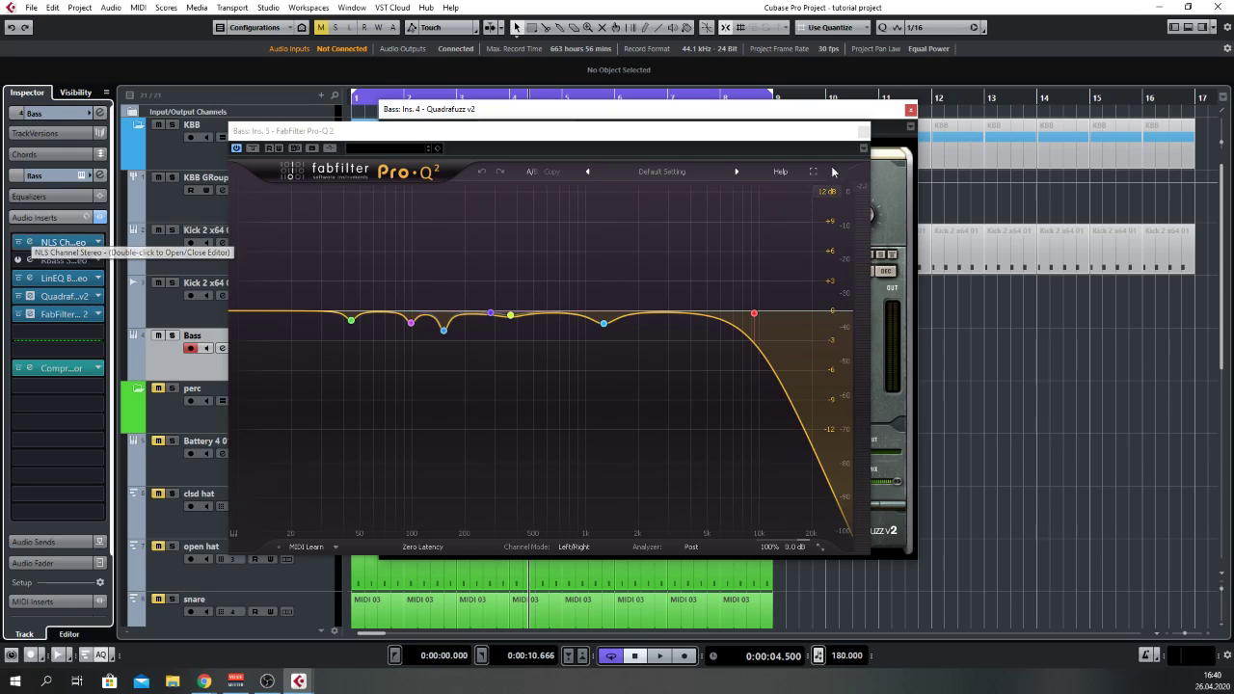
{"action": "left_click", "coordinate": [854, 132]}
{"action": "left_click", "coordinate": [910, 109]}
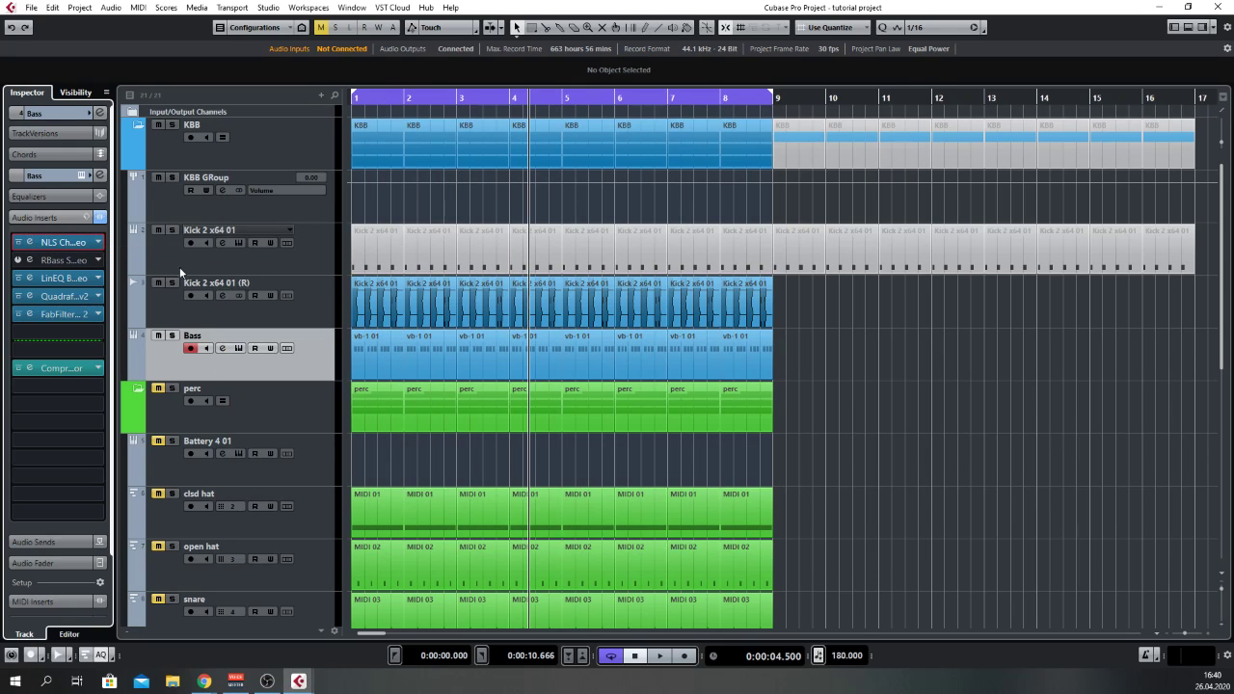
Open the Bass track's NLS Channel insert editor and position its window.
{"action": "left_click", "coordinate": [30, 242]}
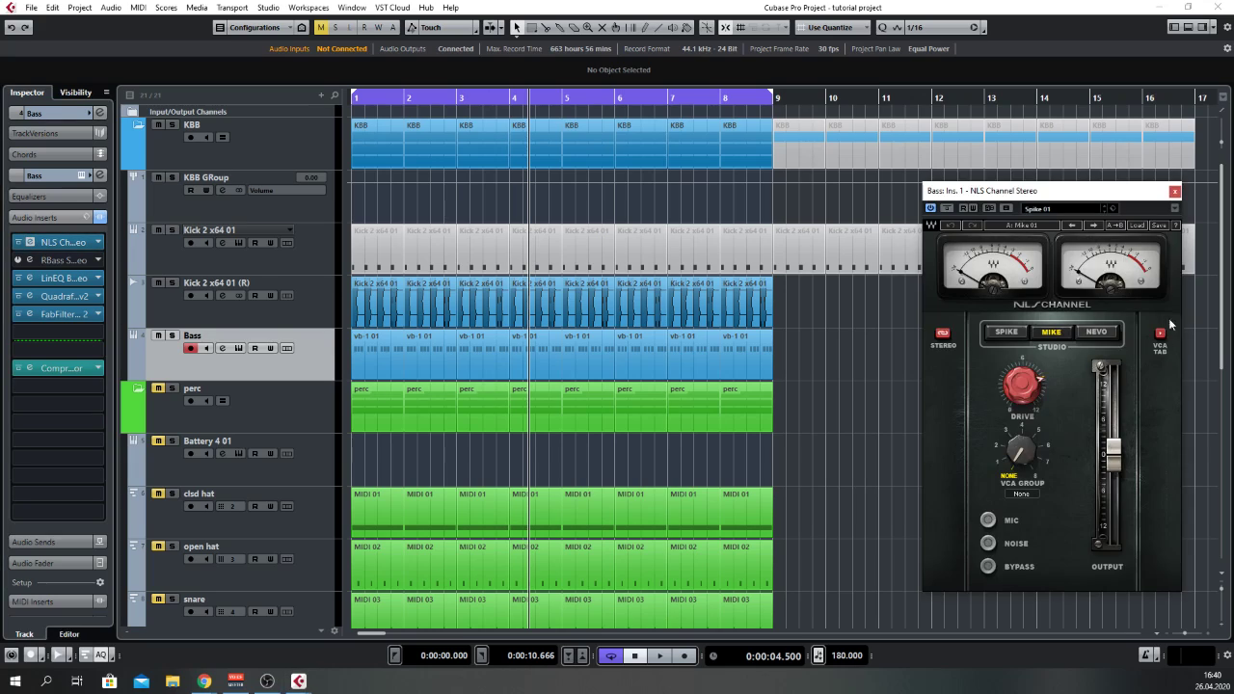
{"action": "left_click_drag", "start_coordinate": [1083, 205], "coordinate": [904, 135]}
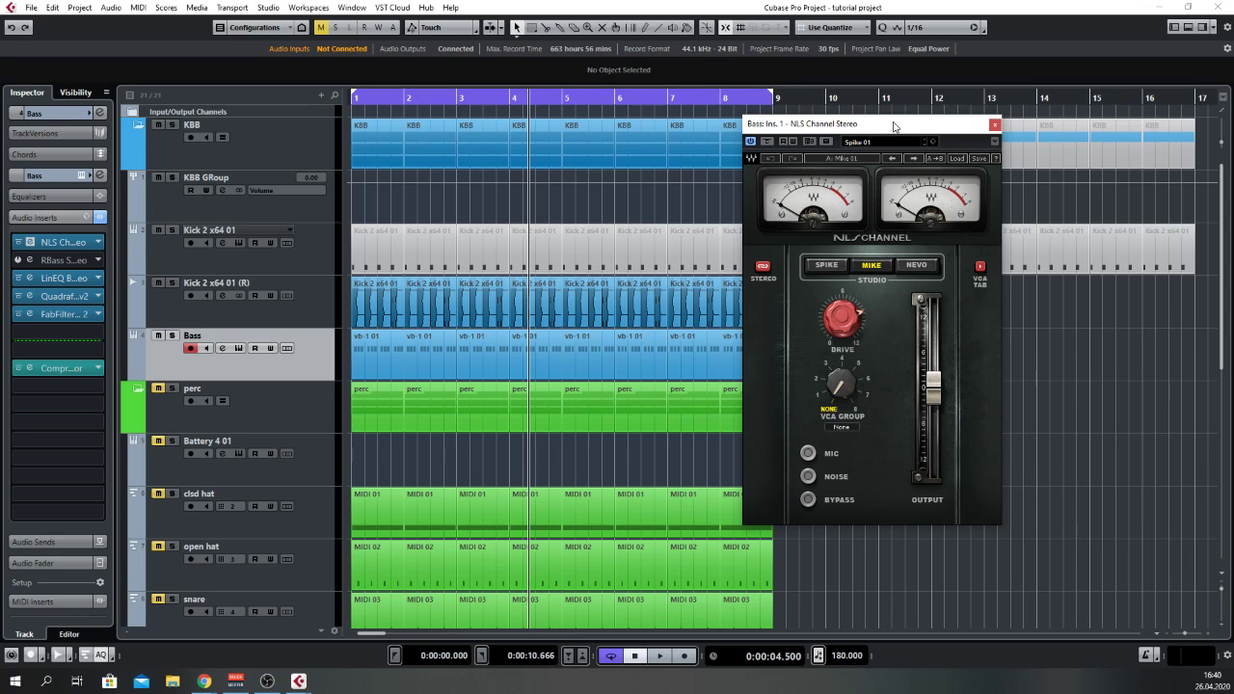
{"action": "left_click_drag", "start_coordinate": [896, 124], "coordinate": [976, 157]}
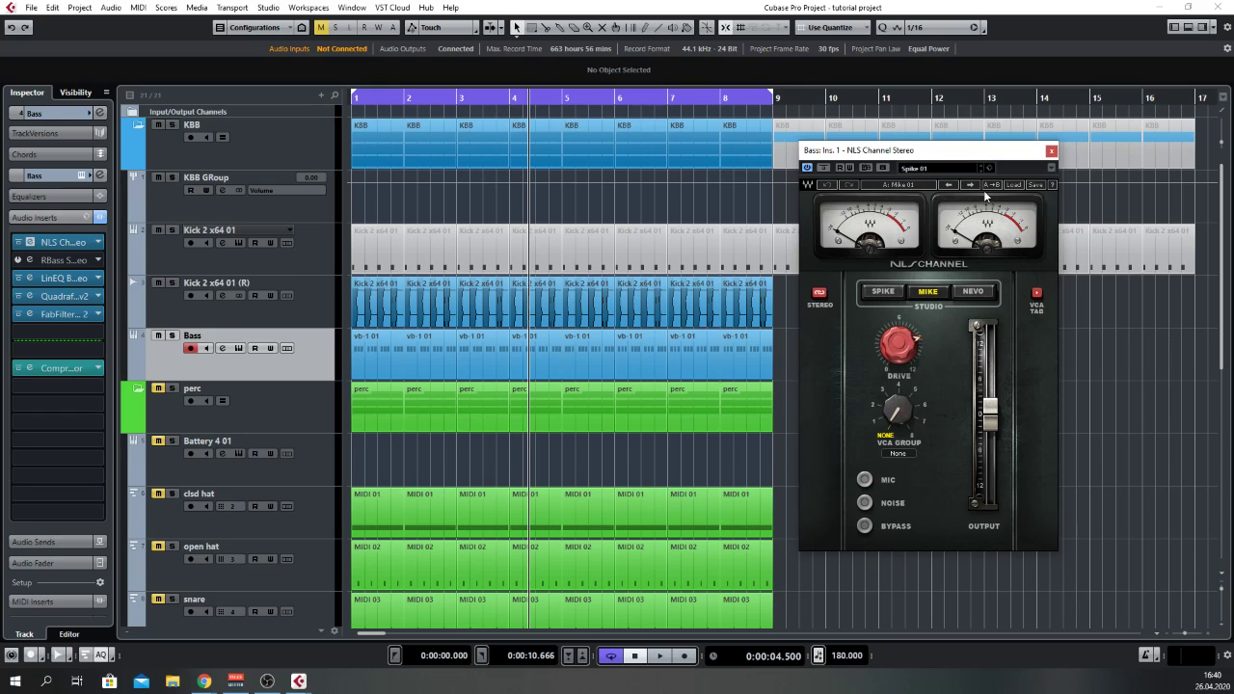
{"action": "mouse_move", "coordinate": [935, 152]}
{"action": "left_mouse_down"}
{"action": "mouse_move", "coordinate": [868, 125]}
{"action": "mouse_move", "coordinate": [932, 156]}
{"action": "left_mouse_up"}
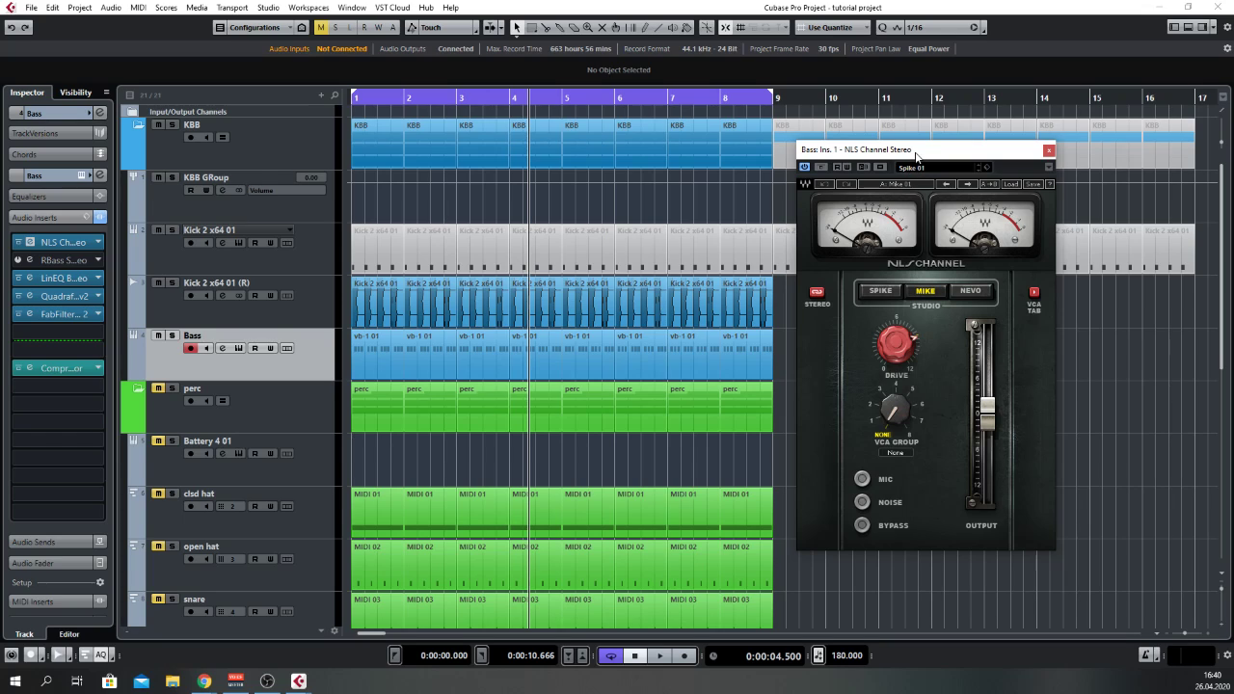
{"action": "left_click_drag", "start_coordinate": [918, 151], "coordinate": [877, 105]}
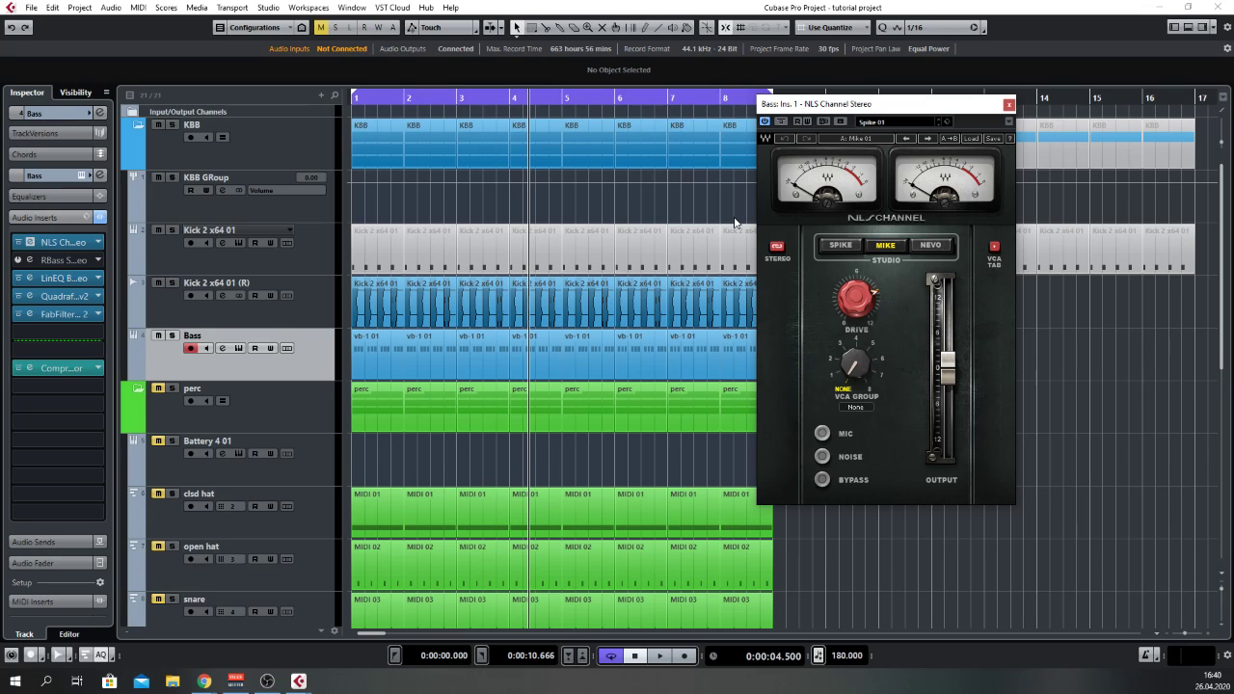
{"action": "left_click_drag", "start_coordinate": [880, 103], "coordinate": [1018, 154]}
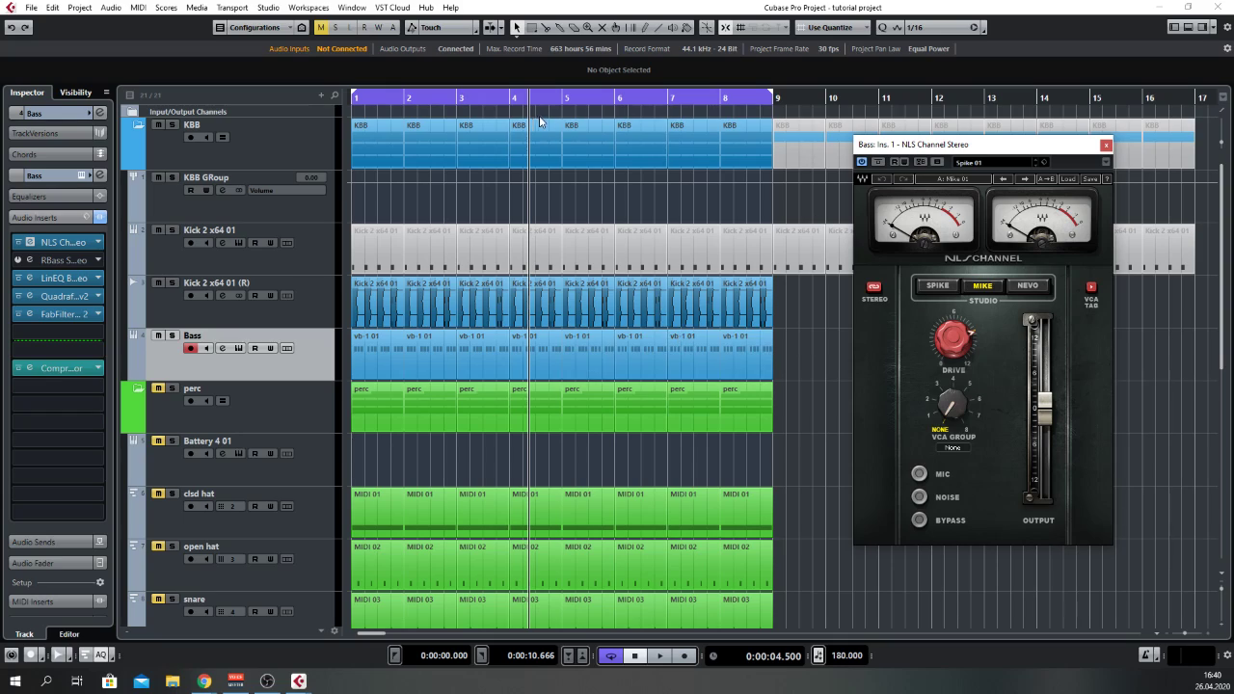
Play from bar 3, toggling the NLS Channel bypass to compare dry and processed bass, then stop.
{"action": "left_click", "coordinate": [470, 98]}
{"action": "left_click", "coordinate": [469, 98]}
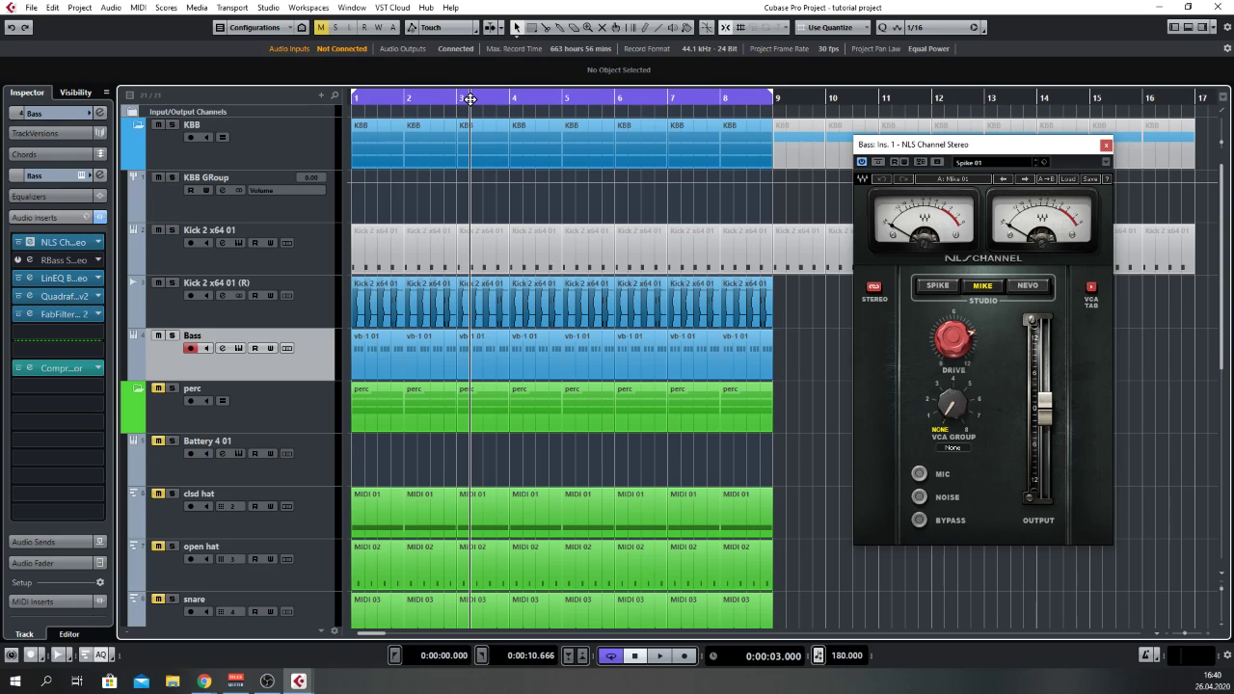
{"action": "key", "text": "space"}
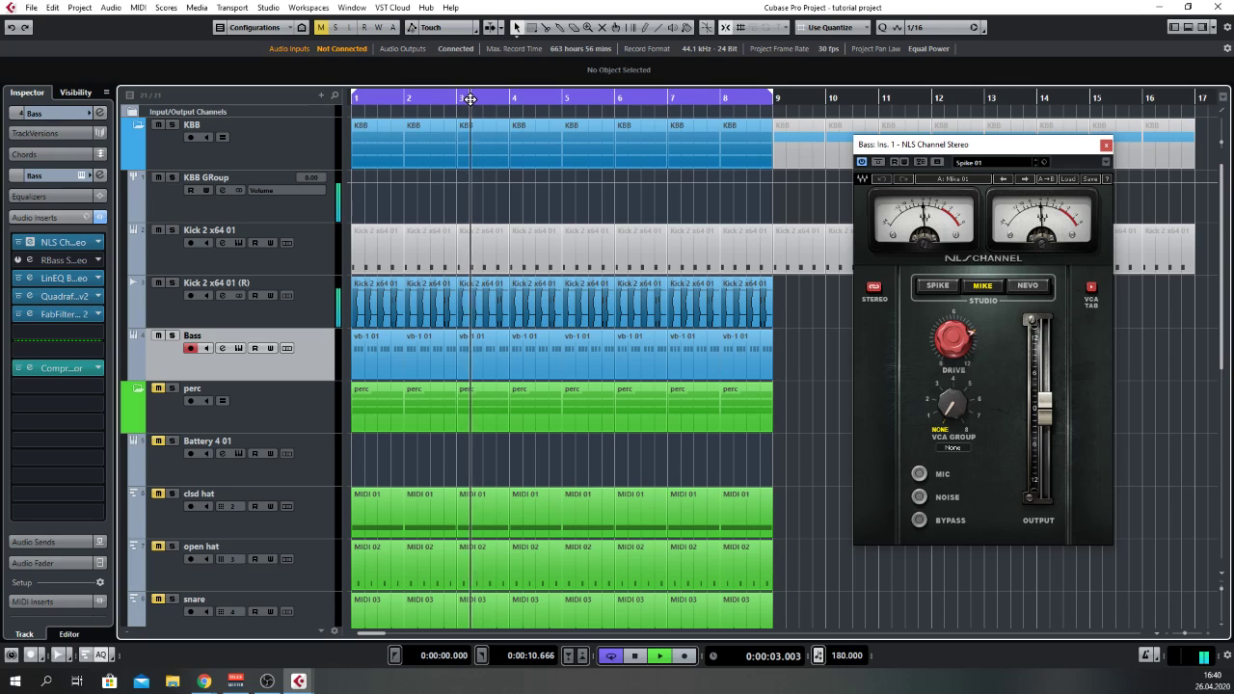
{"action": "left_click", "coordinate": [18, 243]}
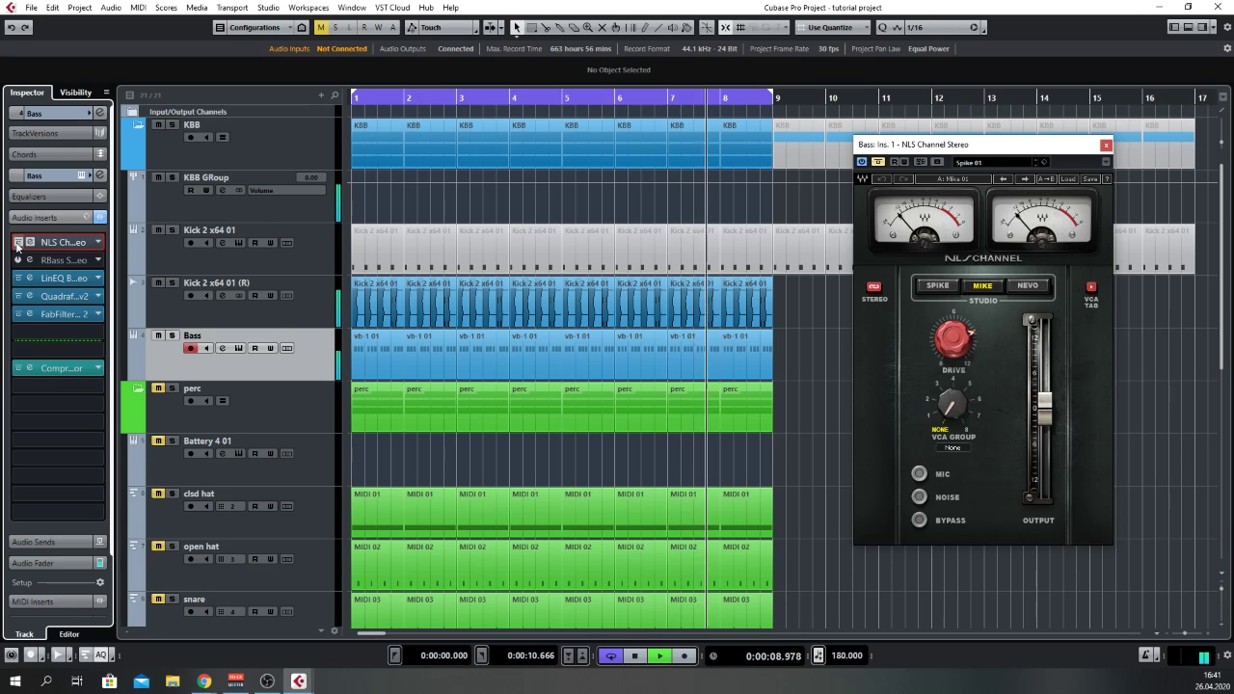
{"action": "left_click", "coordinate": [18, 243]}
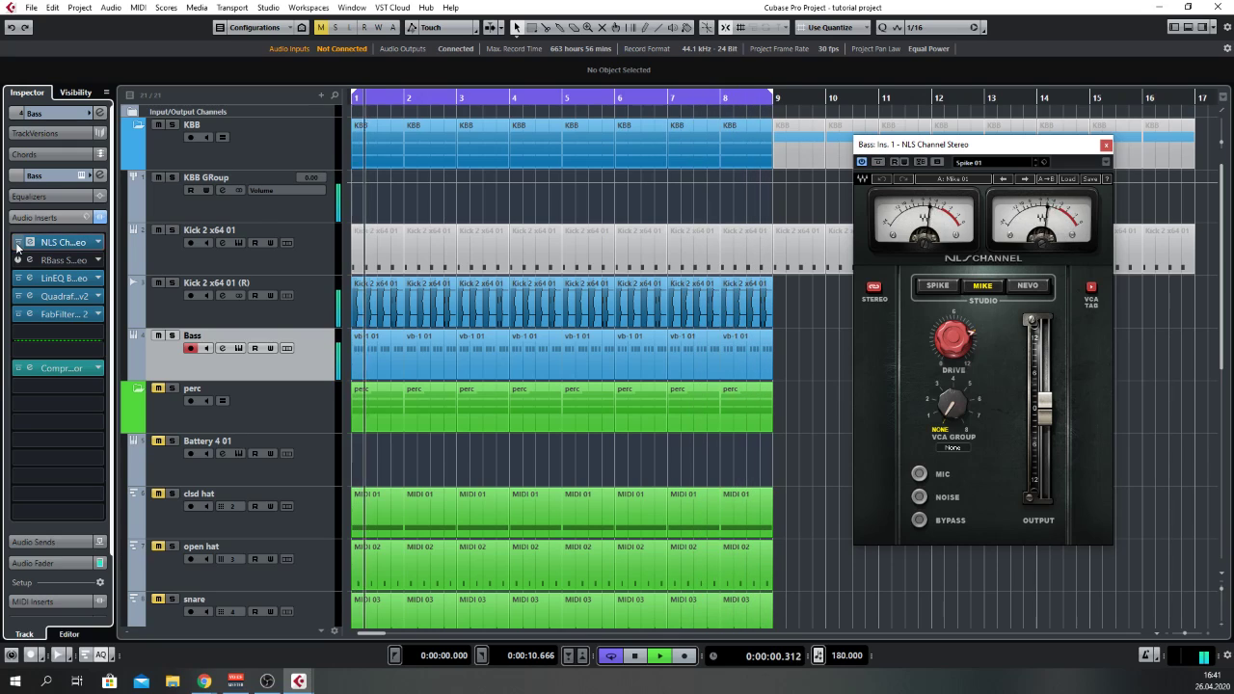
{"action": "left_click", "coordinate": [18, 243]}
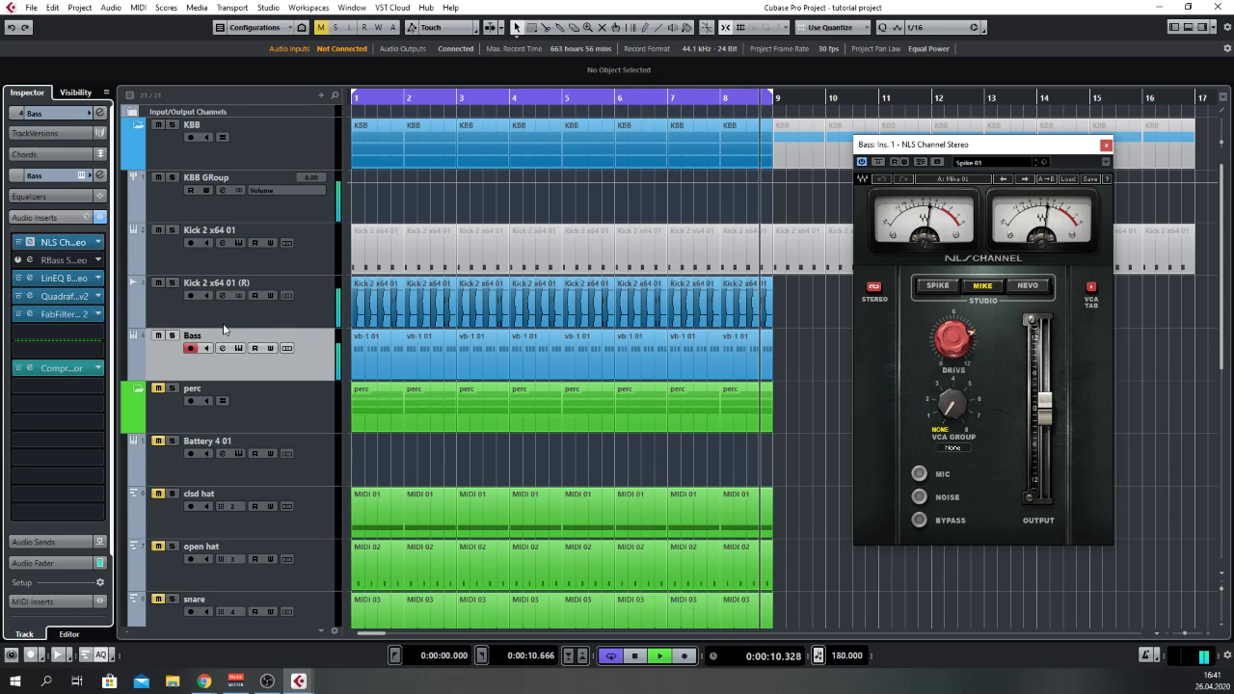
{"action": "key", "text": "space"}
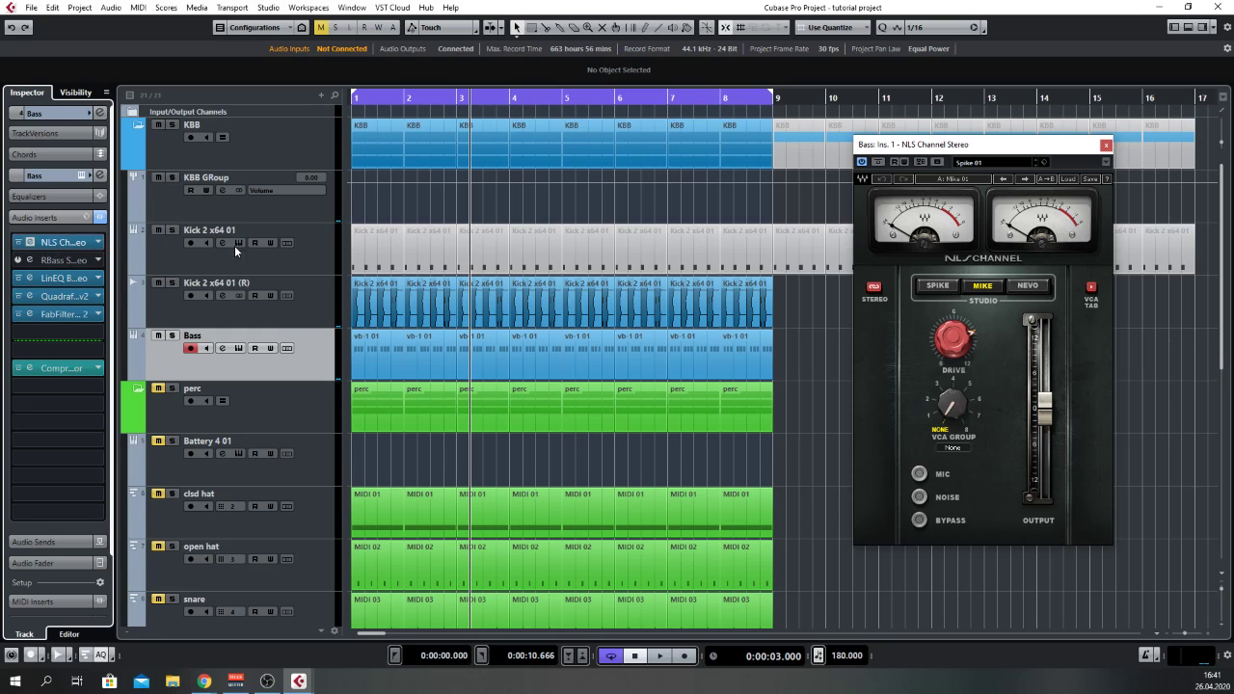
Show the Bass track's instrument settings and open the VB1 instrument editor.
{"action": "left_click_drag", "start_coordinate": [1022, 145], "coordinate": [1077, 145]}
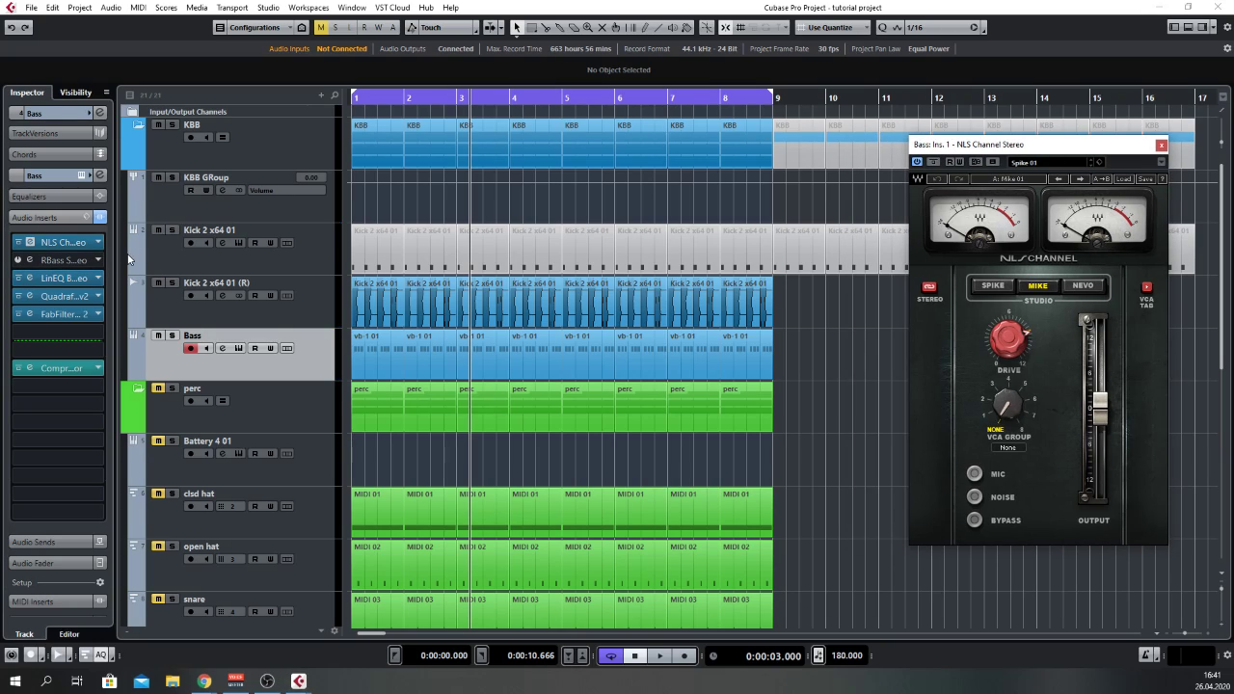
{"action": "left_click", "coordinate": [48, 113]}
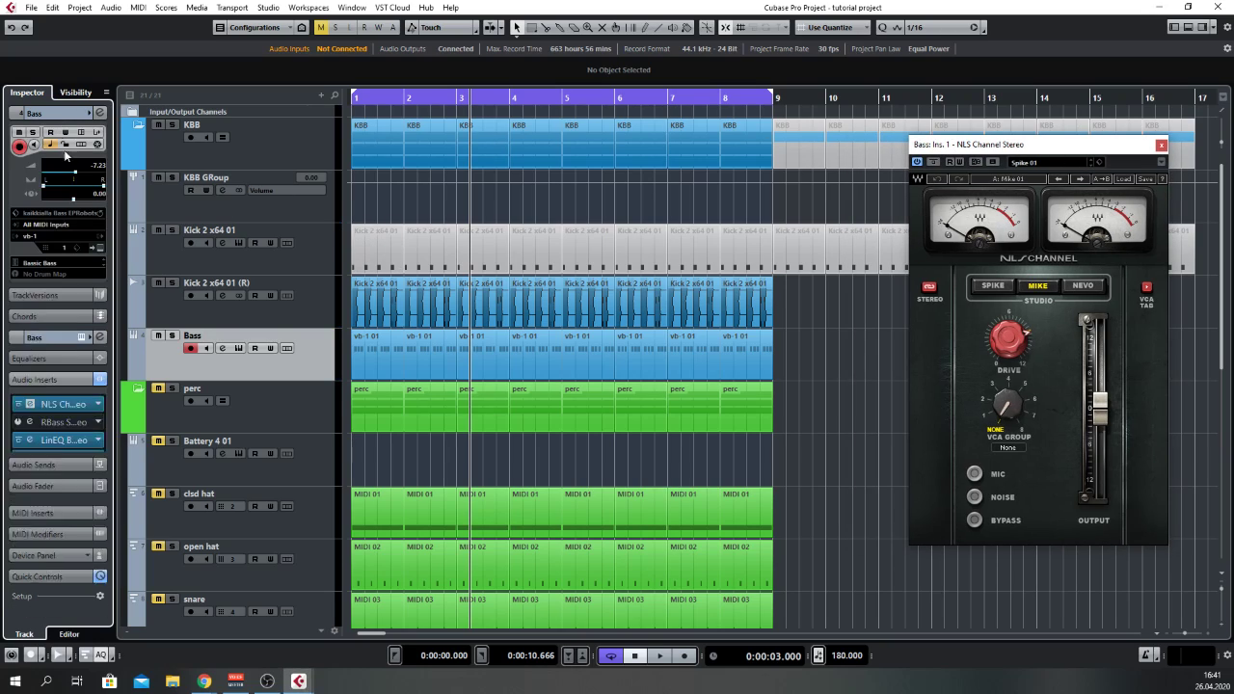
{"action": "left_click", "coordinate": [99, 248]}
{"action": "left_click_drag", "start_coordinate": [1055, 120], "coordinate": [891, 71]}
{"action": "left_click_drag", "start_coordinate": [1049, 152], "coordinate": [244, 111]}
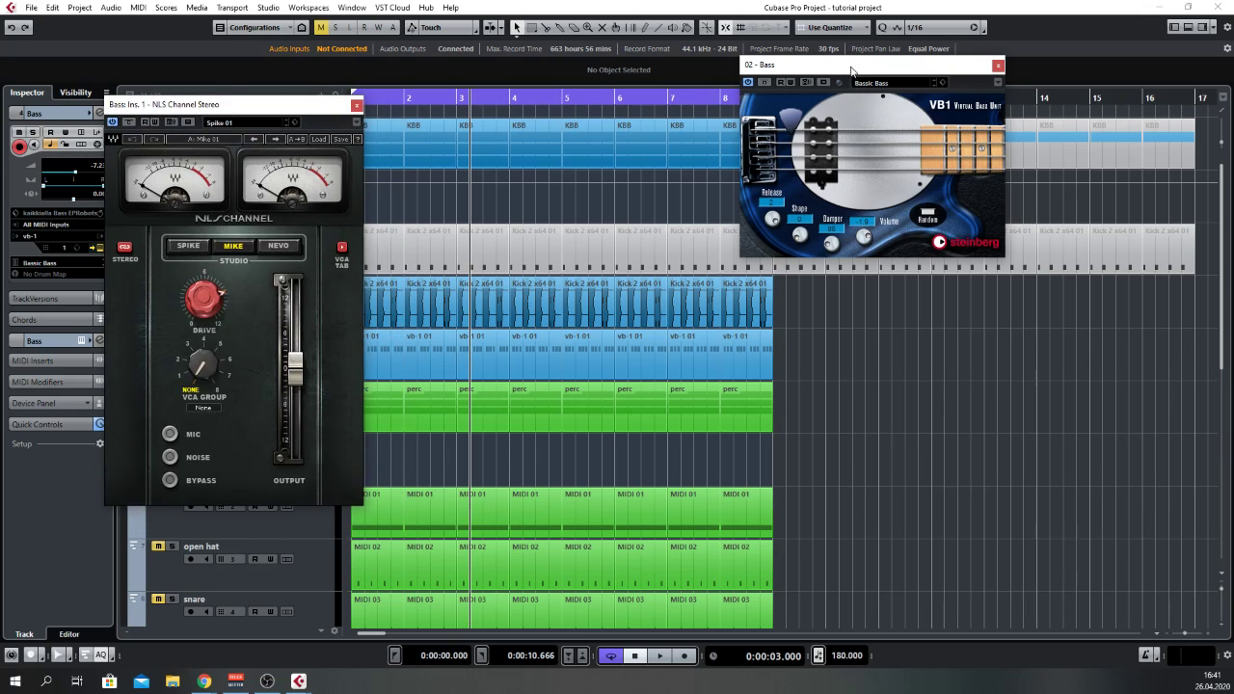
Close the NLS Channel editor and settle the VB1 window into position.
{"action": "left_click_drag", "start_coordinate": [856, 71], "coordinate": [947, 189]}
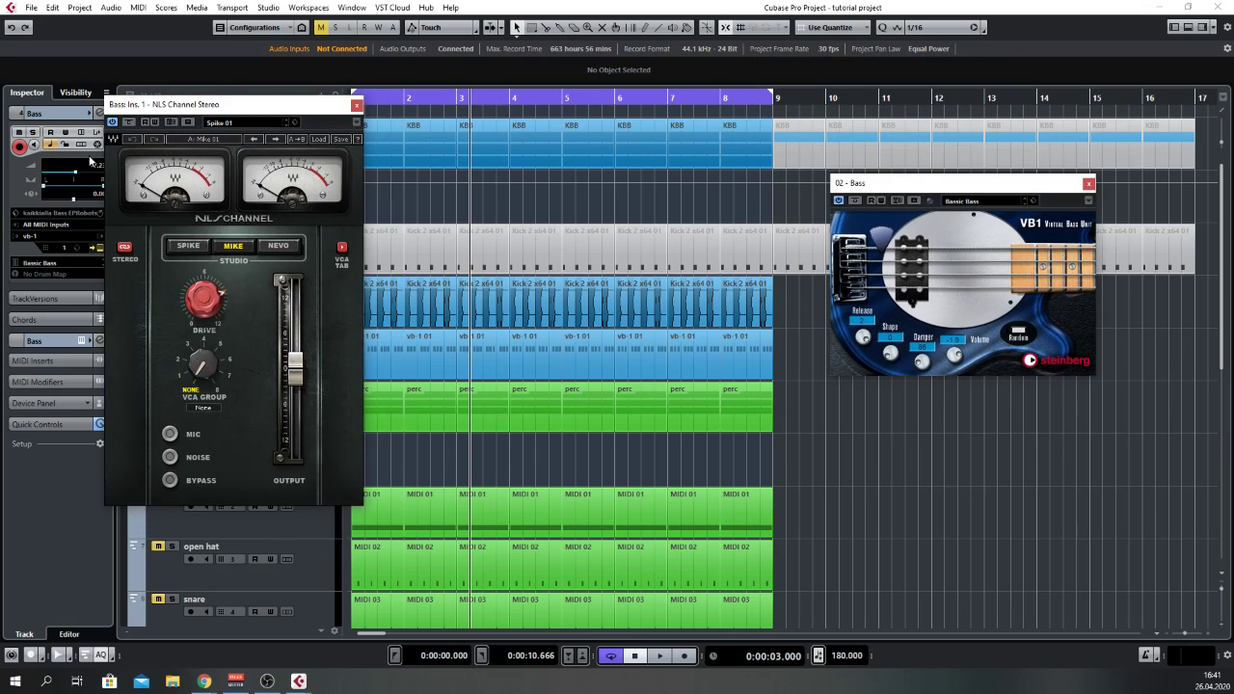
{"action": "left_click", "coordinate": [356, 105]}
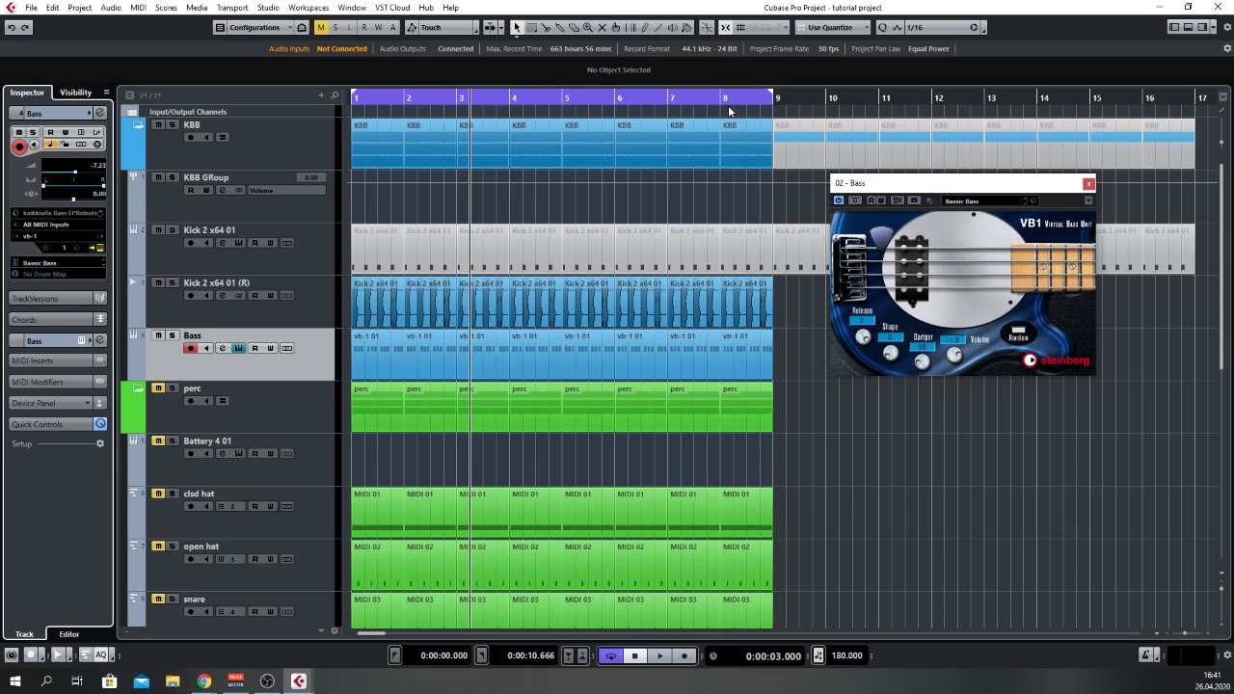
{"action": "left_click_drag", "start_coordinate": [983, 195], "coordinate": [888, 229]}
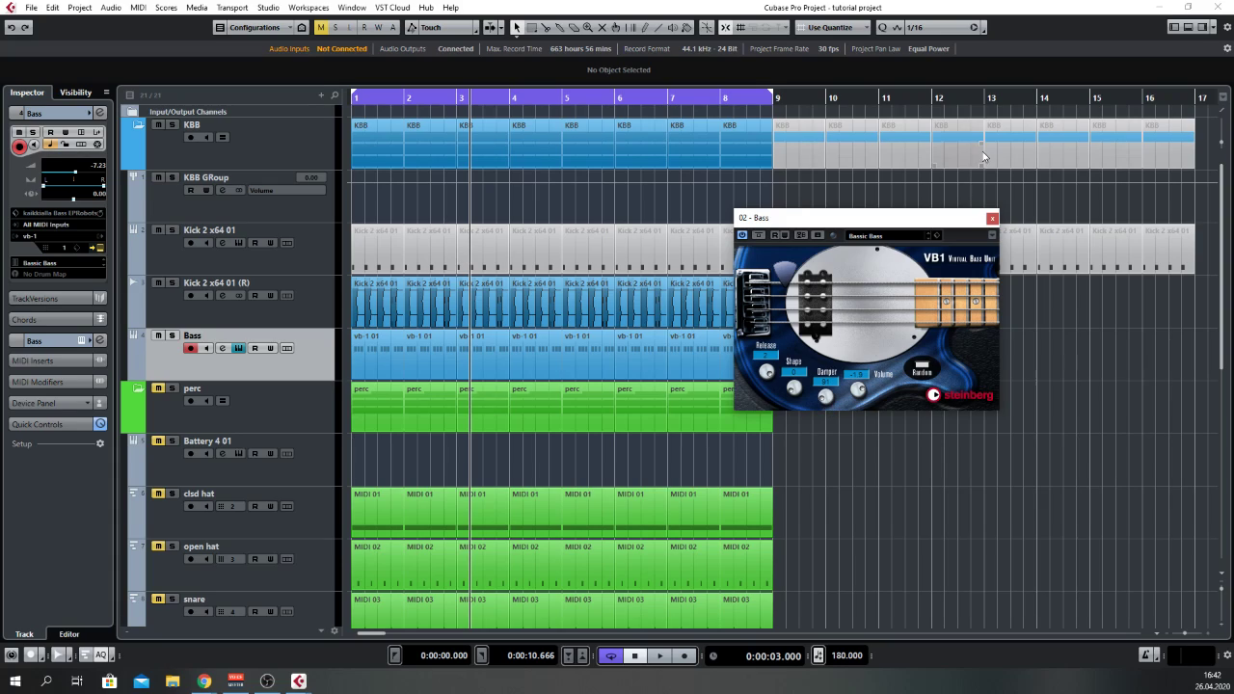
{"action": "left_click_drag", "start_coordinate": [875, 219], "coordinate": [895, 211]}
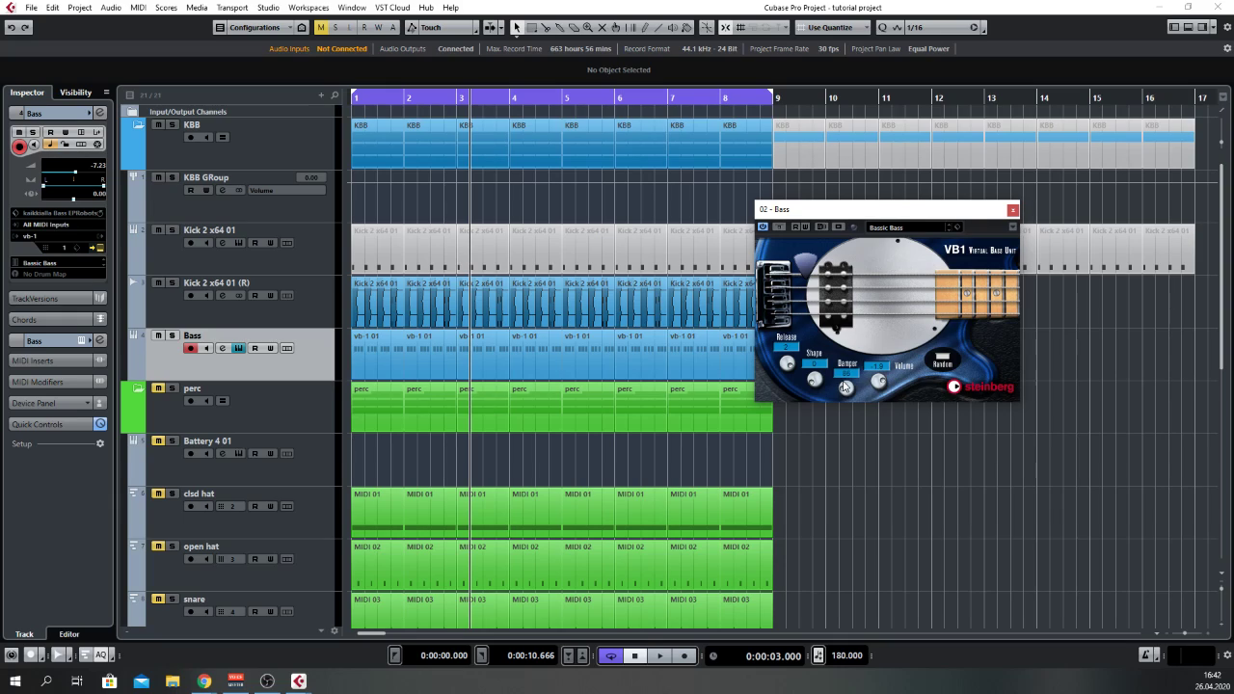
Close VB1, list the Bass Audio Inserts, and review the LinEQ Broadband editor before closing it.
{"action": "left_click", "coordinate": [1013, 209]}
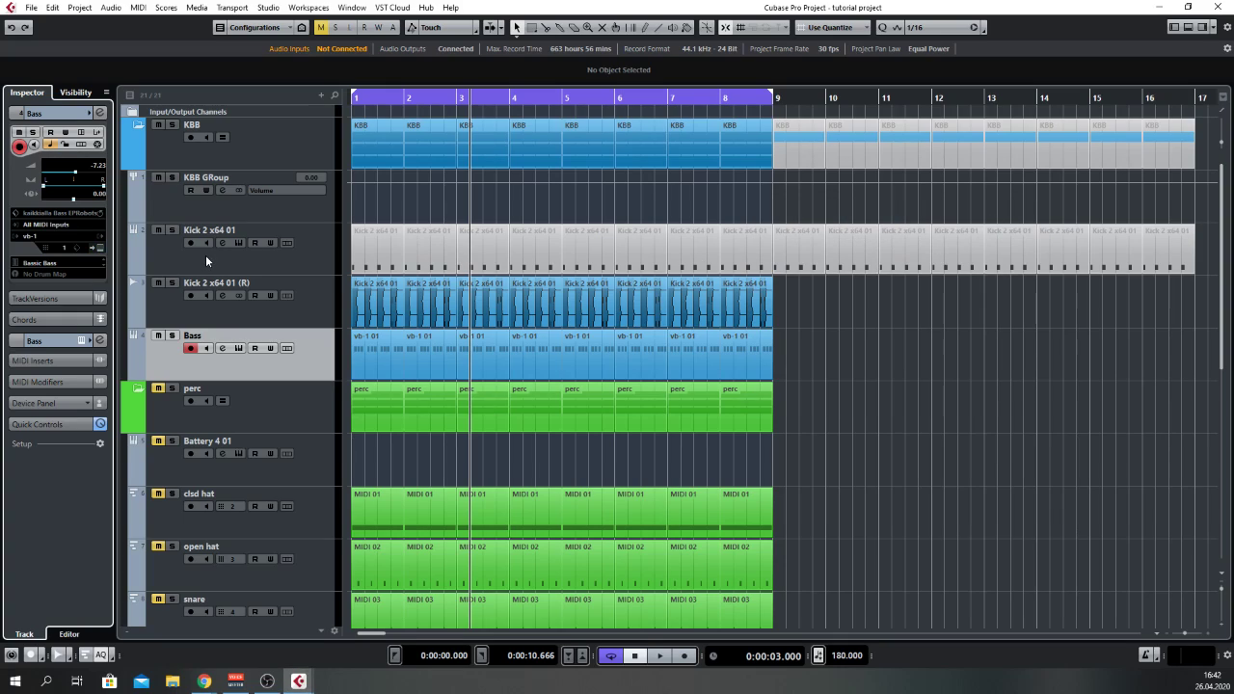
{"action": "left_click", "coordinate": [81, 343]}
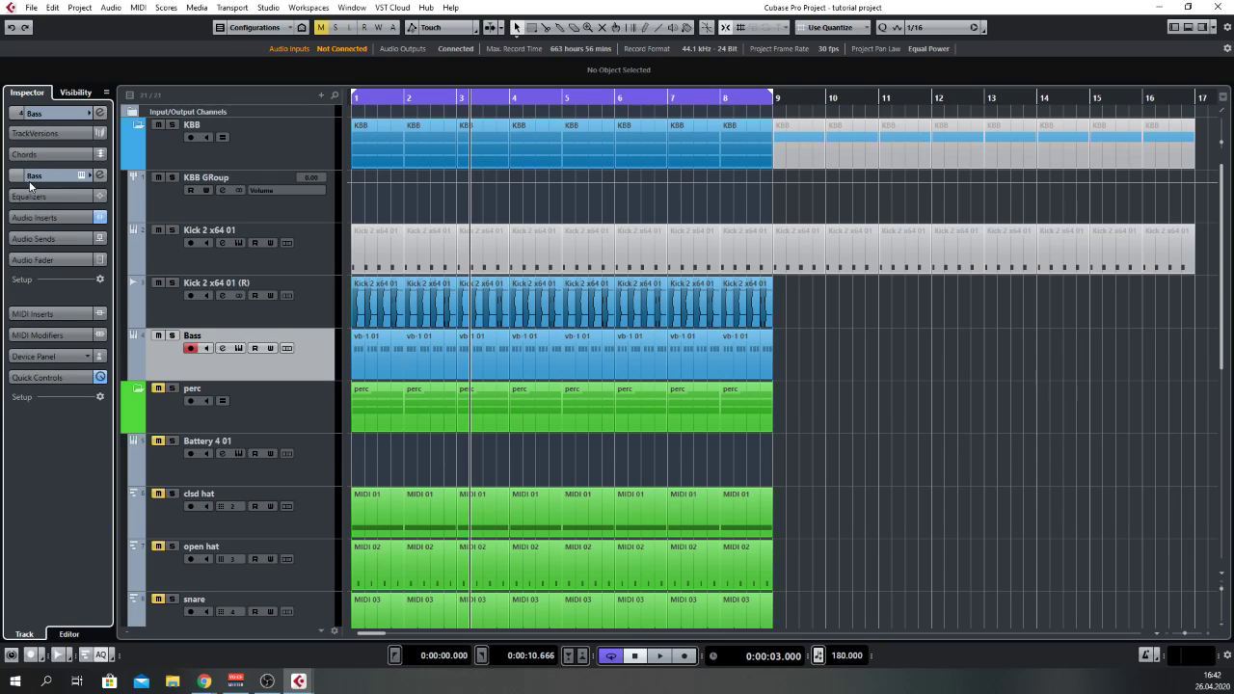
{"action": "left_click", "coordinate": [37, 217]}
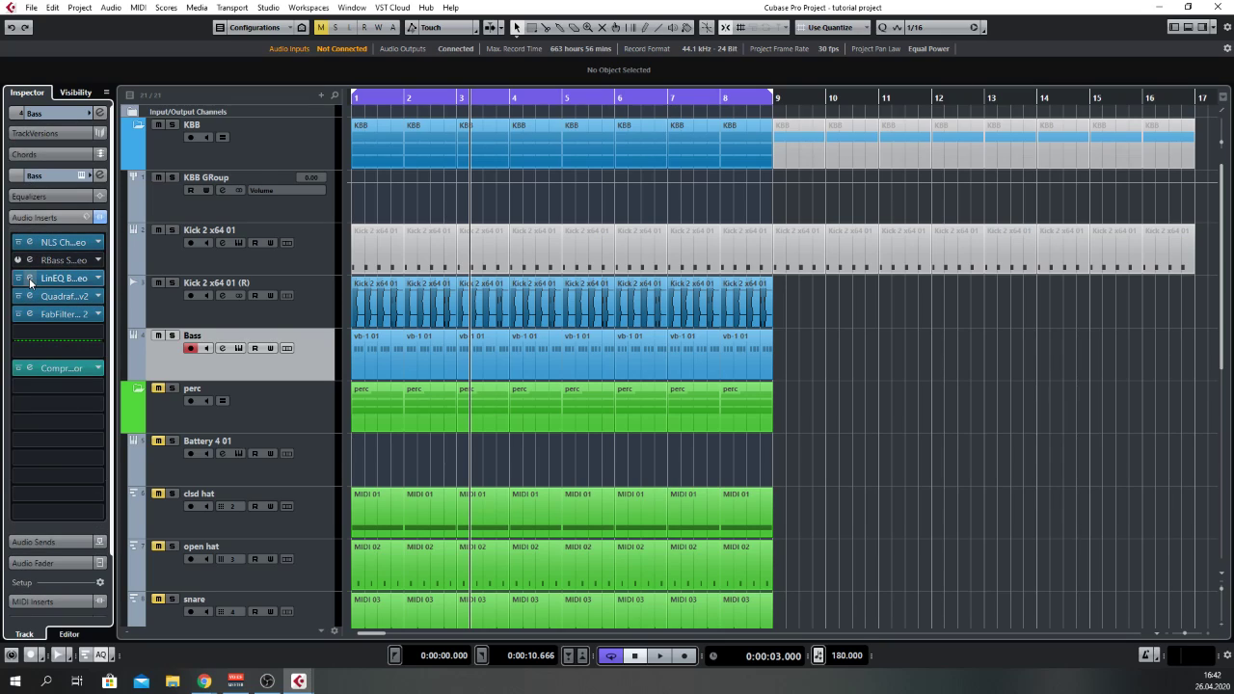
{"action": "left_click", "coordinate": [30, 278]}
{"action": "left_click_drag", "start_coordinate": [844, 119], "coordinate": [1064, 103]}
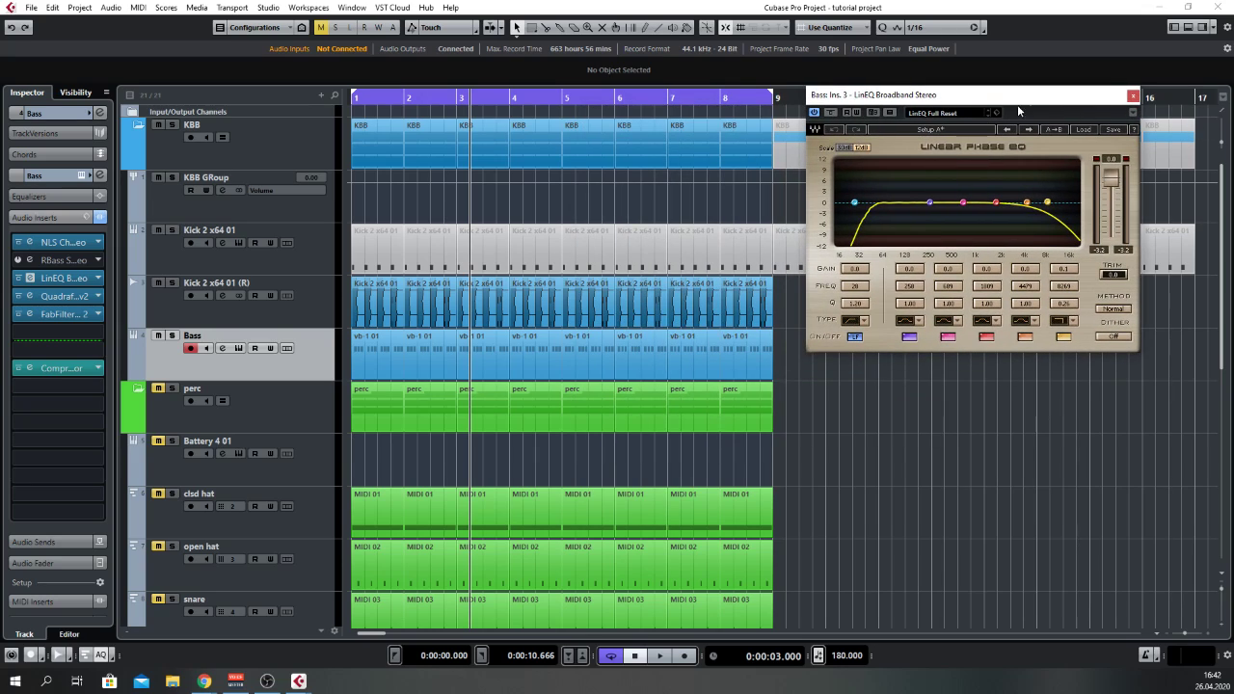
{"action": "left_click", "coordinate": [1133, 97]}
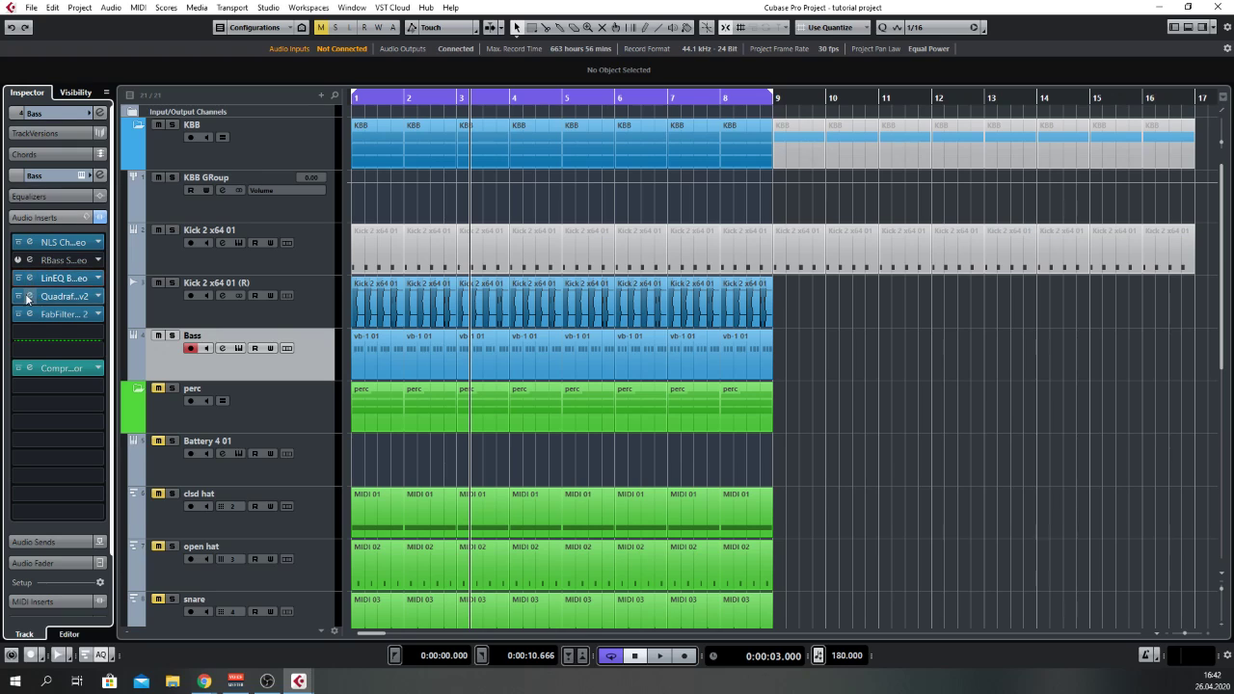
{"action": "left_click", "coordinate": [32, 296]}
{"action": "left_click_drag", "start_coordinate": [787, 120], "coordinate": [906, 121]}
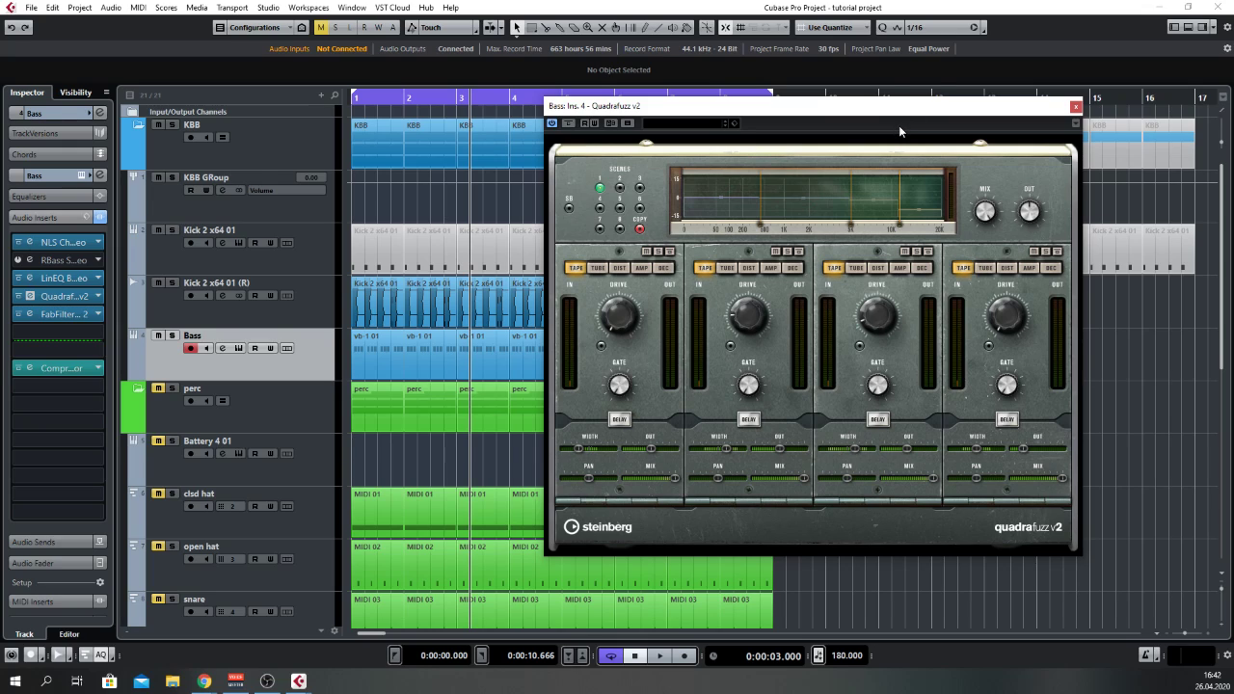
{"action": "left_click_drag", "start_coordinate": [898, 126], "coordinate": [692, 98]}
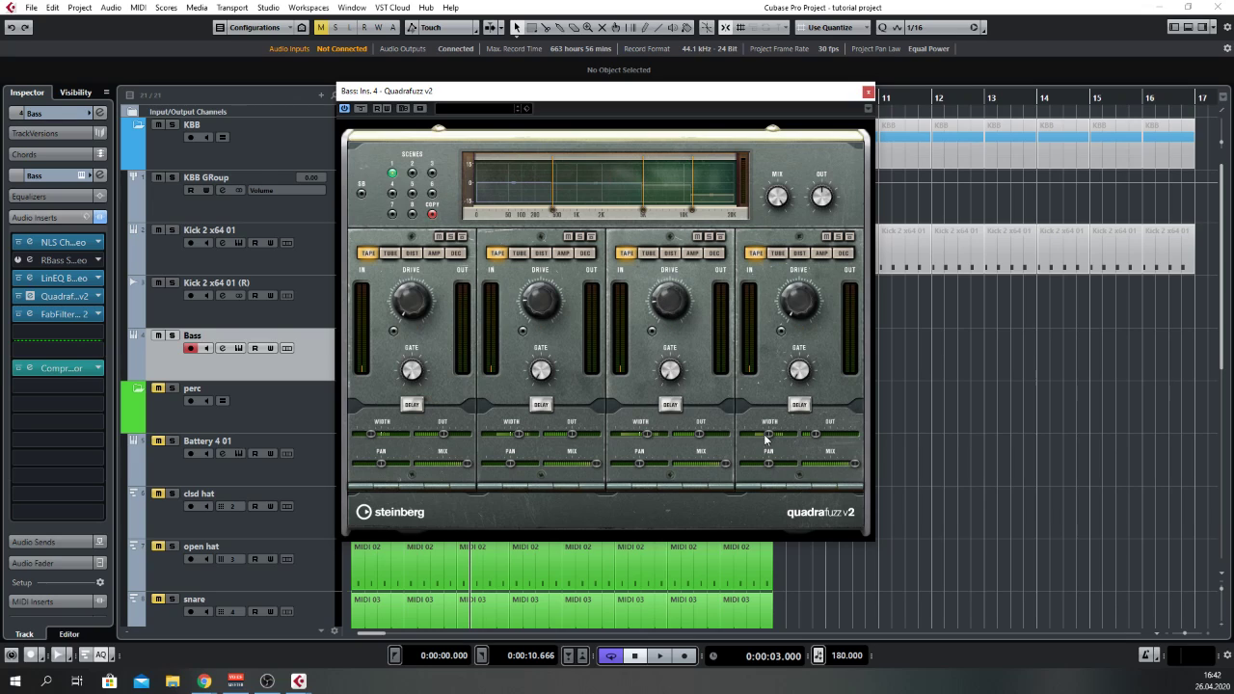
{"action": "mouse_move", "coordinate": [470, 93]}
{"action": "left_mouse_down"}
{"action": "mouse_move", "coordinate": [628, 134]}
{"action": "mouse_move", "coordinate": [464, 103]}
{"action": "left_mouse_up"}
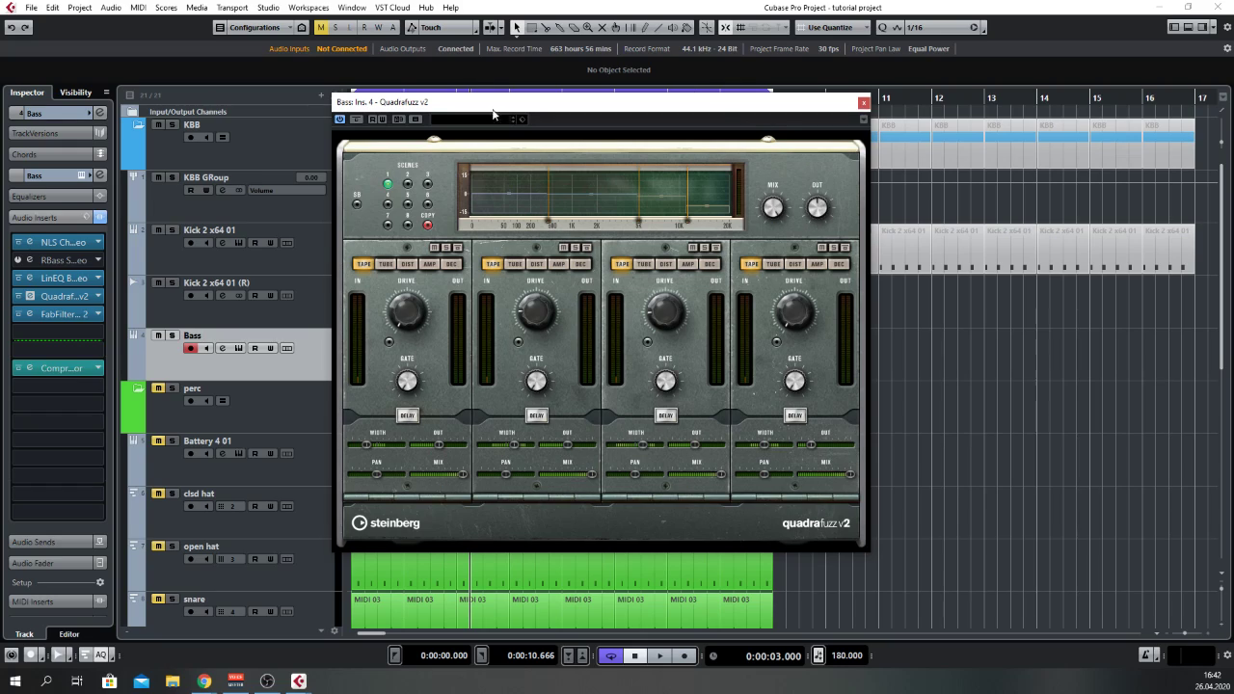
{"action": "mouse_move", "coordinate": [494, 108]}
{"action": "left_mouse_down"}
{"action": "mouse_move", "coordinate": [520, 96]}
{"action": "mouse_move", "coordinate": [566, 116]}
{"action": "mouse_move", "coordinate": [678, 117]}
{"action": "mouse_move", "coordinate": [500, 111]}
{"action": "left_mouse_up"}
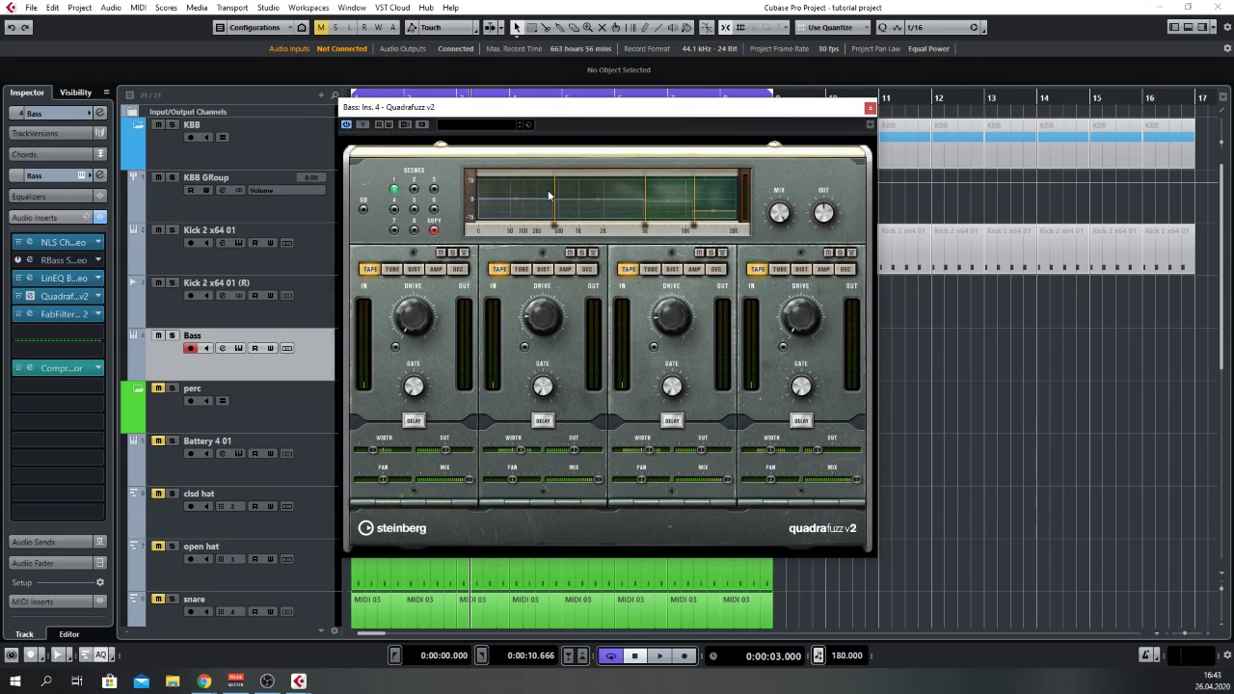
{"action": "left_click_drag", "start_coordinate": [627, 111], "coordinate": [891, 179]}
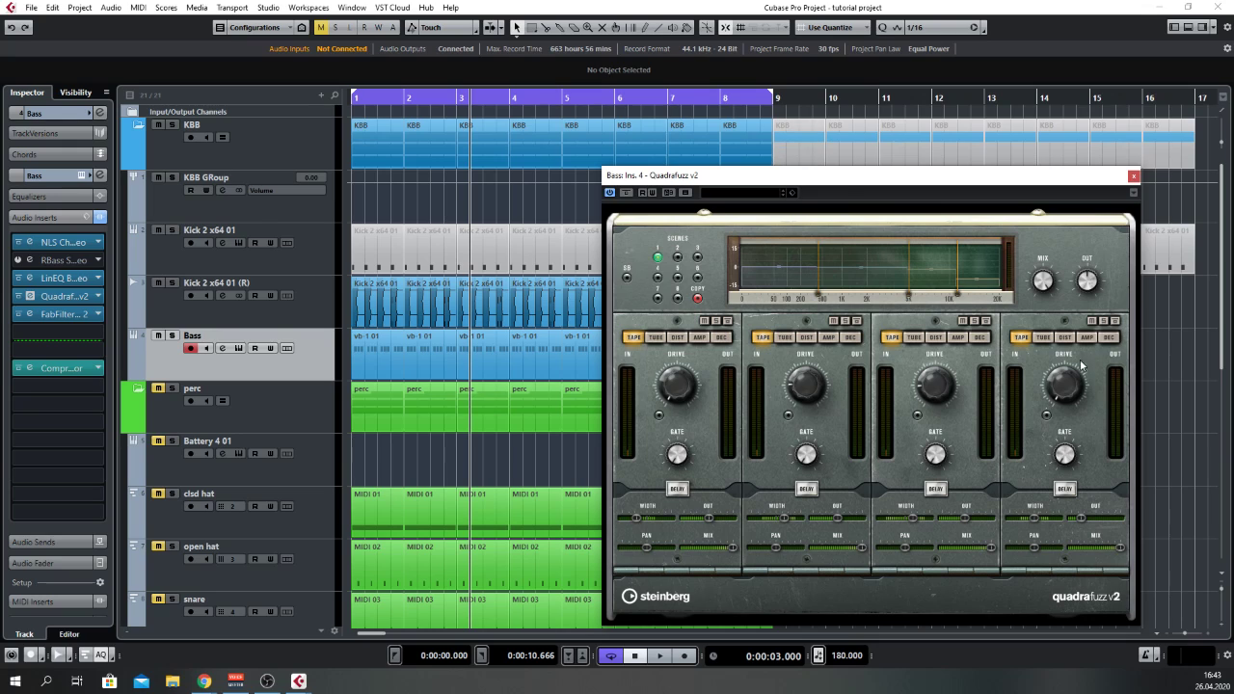
{"action": "left_click_drag", "start_coordinate": [1027, 176], "coordinate": [961, 133]}
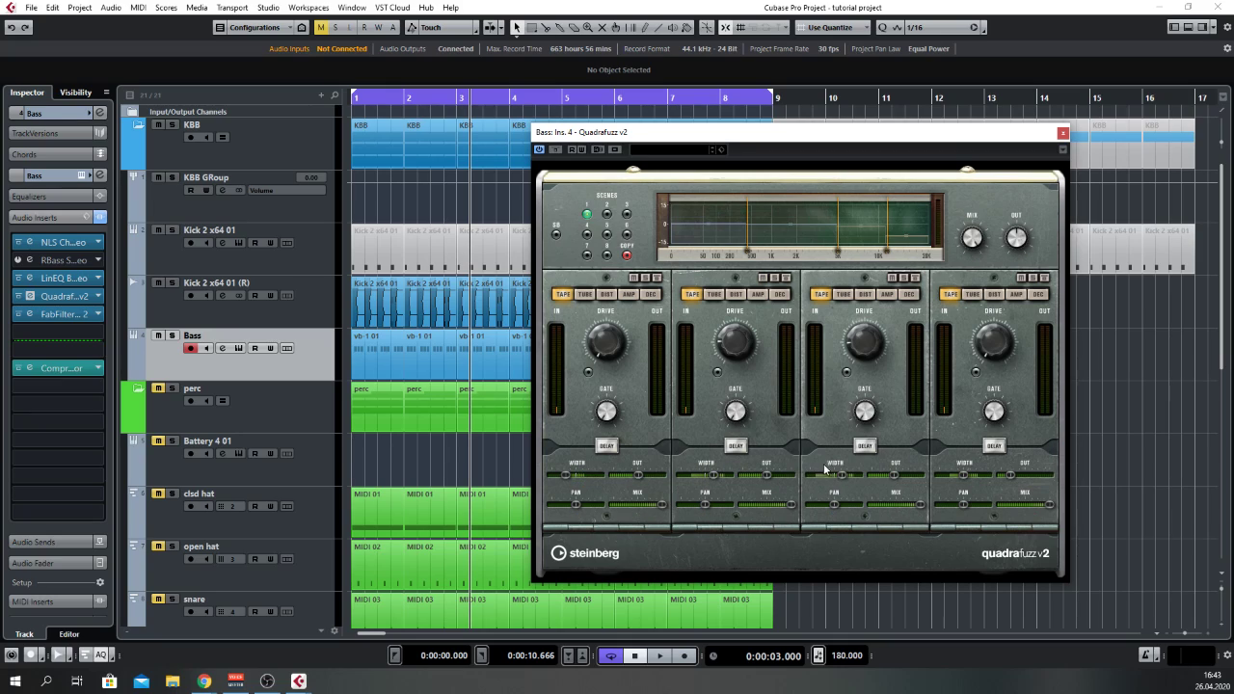
{"action": "mouse_move", "coordinate": [1015, 482]}
{"action": "left_click_drag", "start_coordinate": [949, 139], "coordinate": [748, 123]}
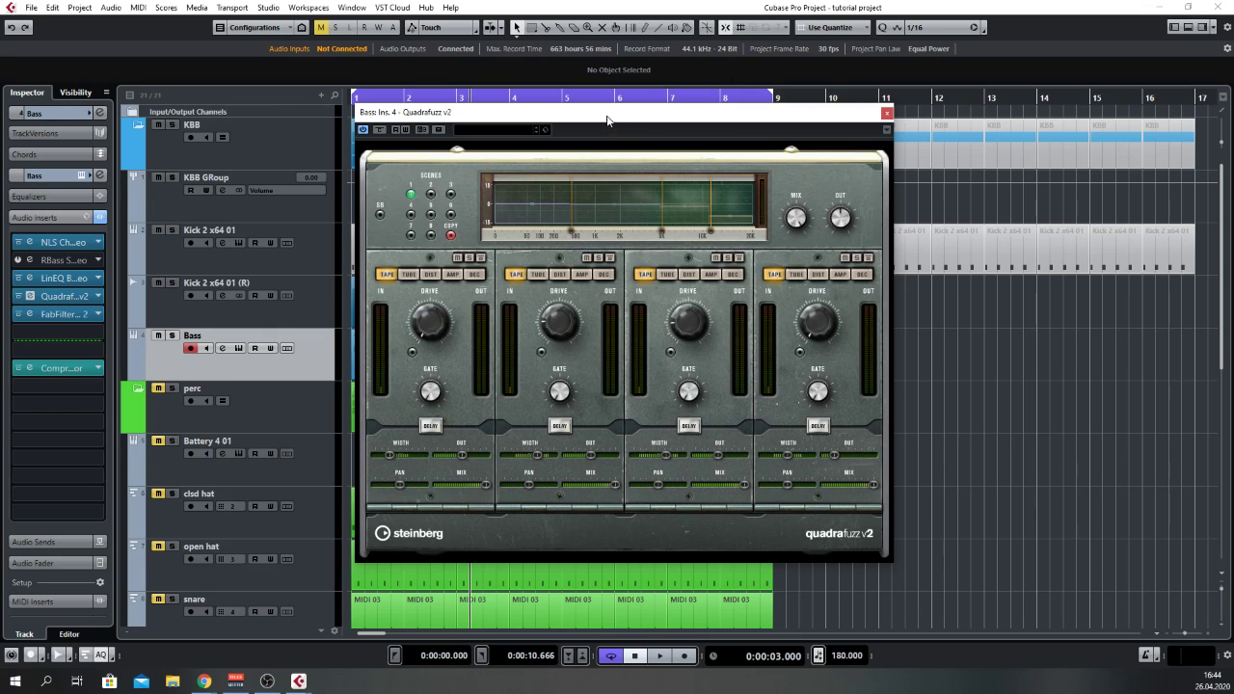
{"action": "left_click_drag", "start_coordinate": [610, 121], "coordinate": [667, 127]}
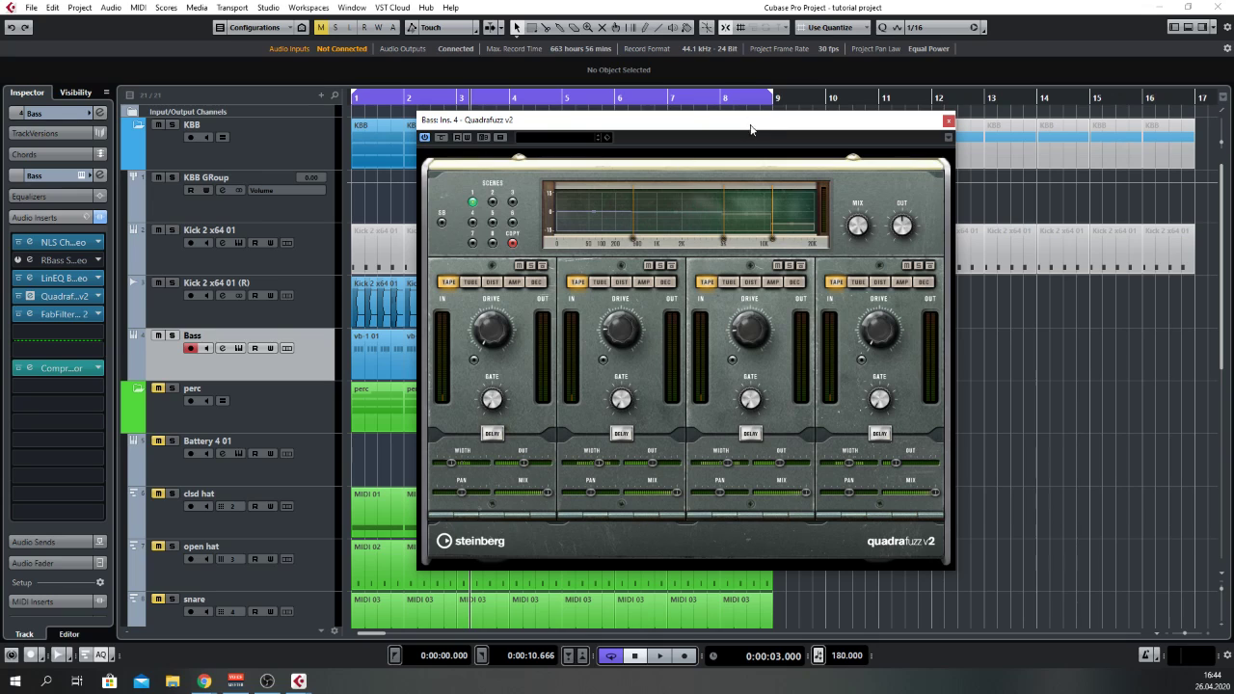
{"action": "left_click_drag", "start_coordinate": [737, 117], "coordinate": [967, 117]}
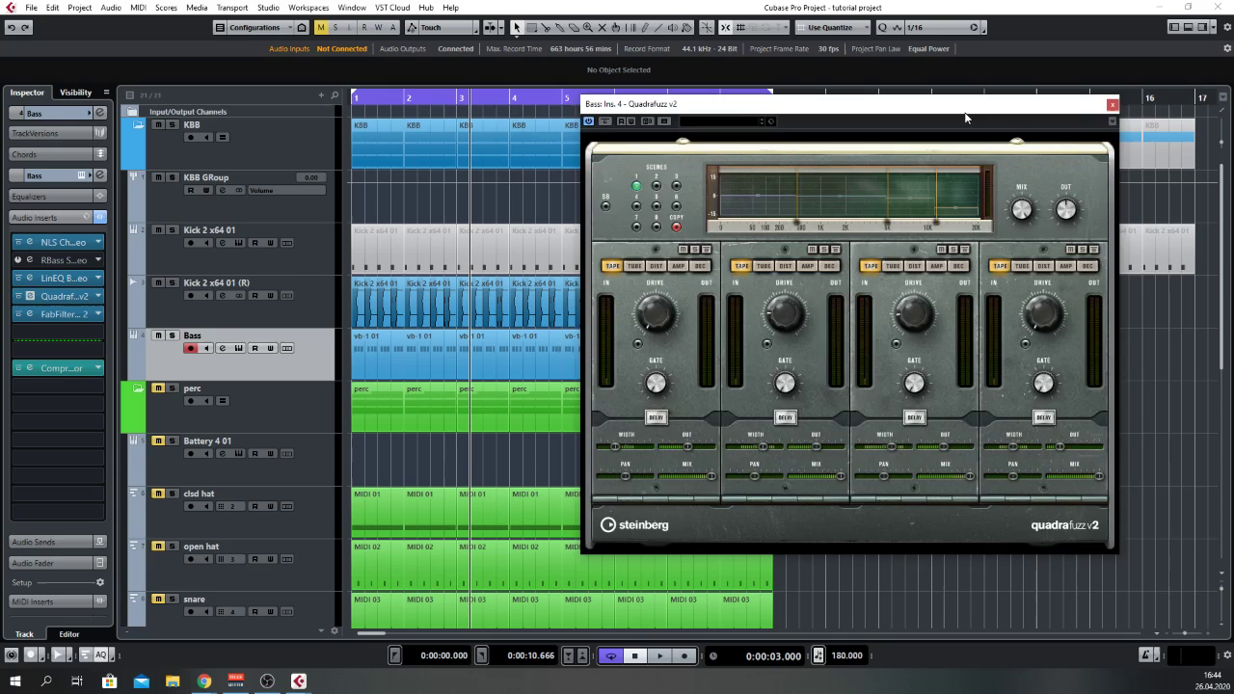
Play from bar 3, toggling Quadrafuzz bypass twice to compare, then stop and reposition its window.
{"action": "left_click", "coordinate": [488, 97]}
{"action": "key", "text": "space"}
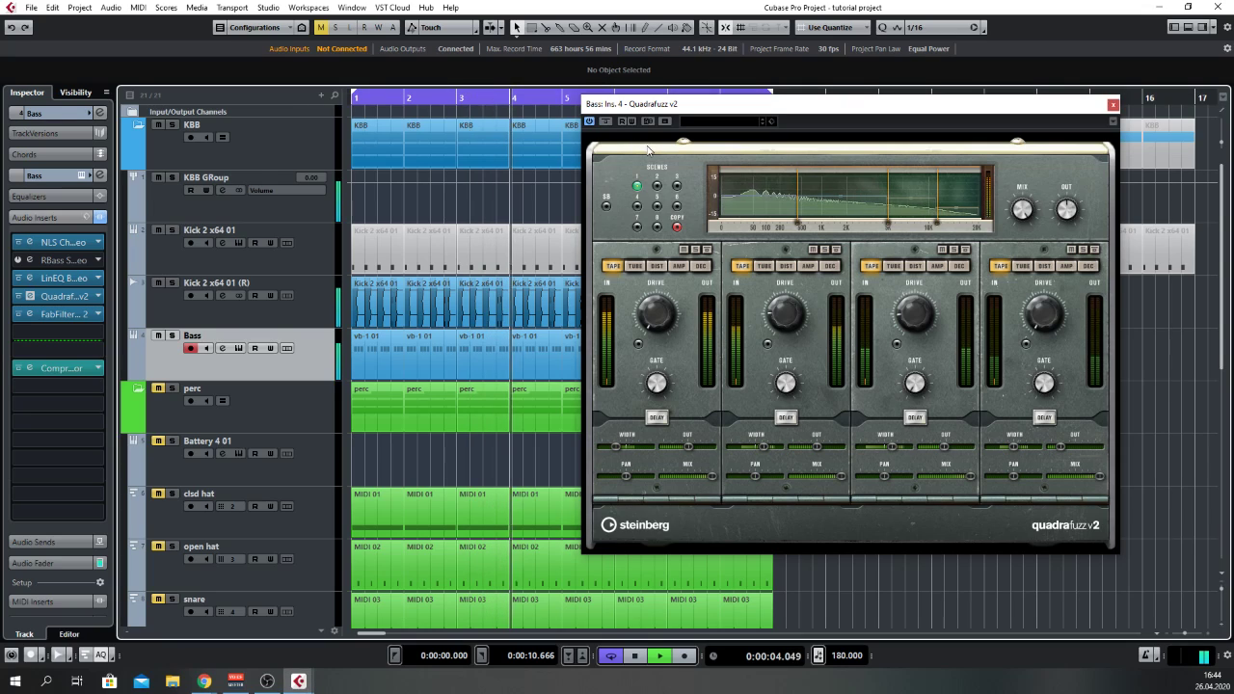
{"action": "left_click", "coordinate": [19, 300]}
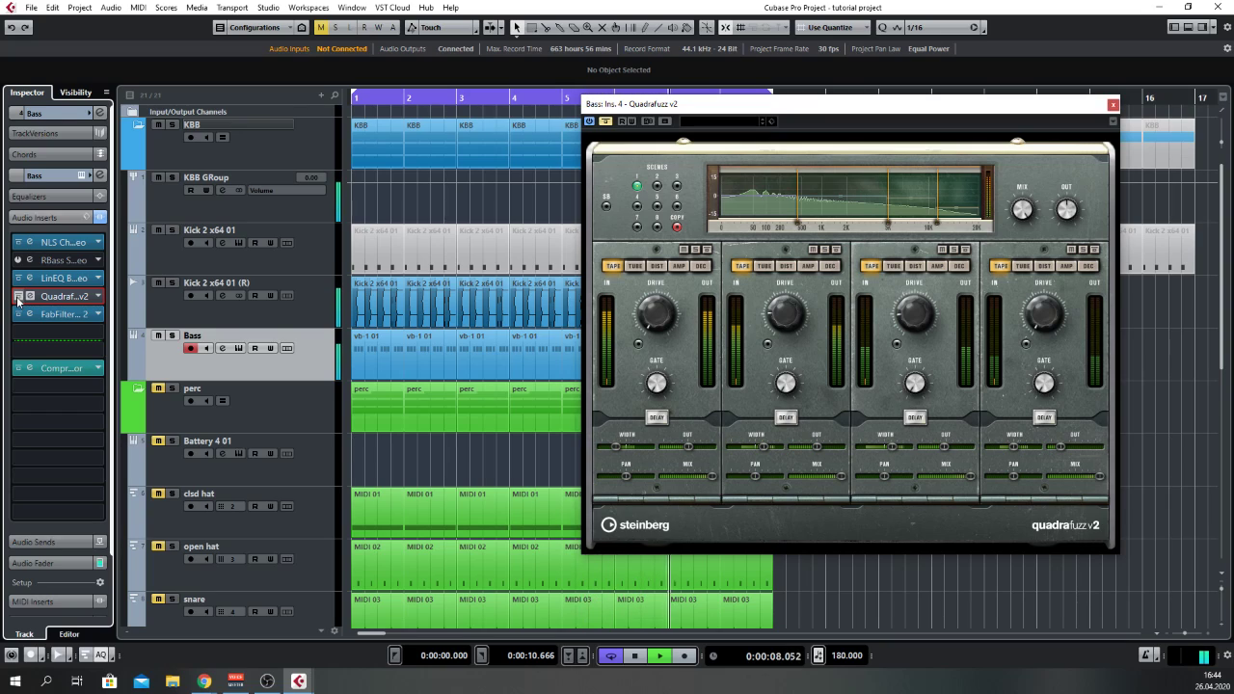
{"action": "left_click", "coordinate": [19, 300]}
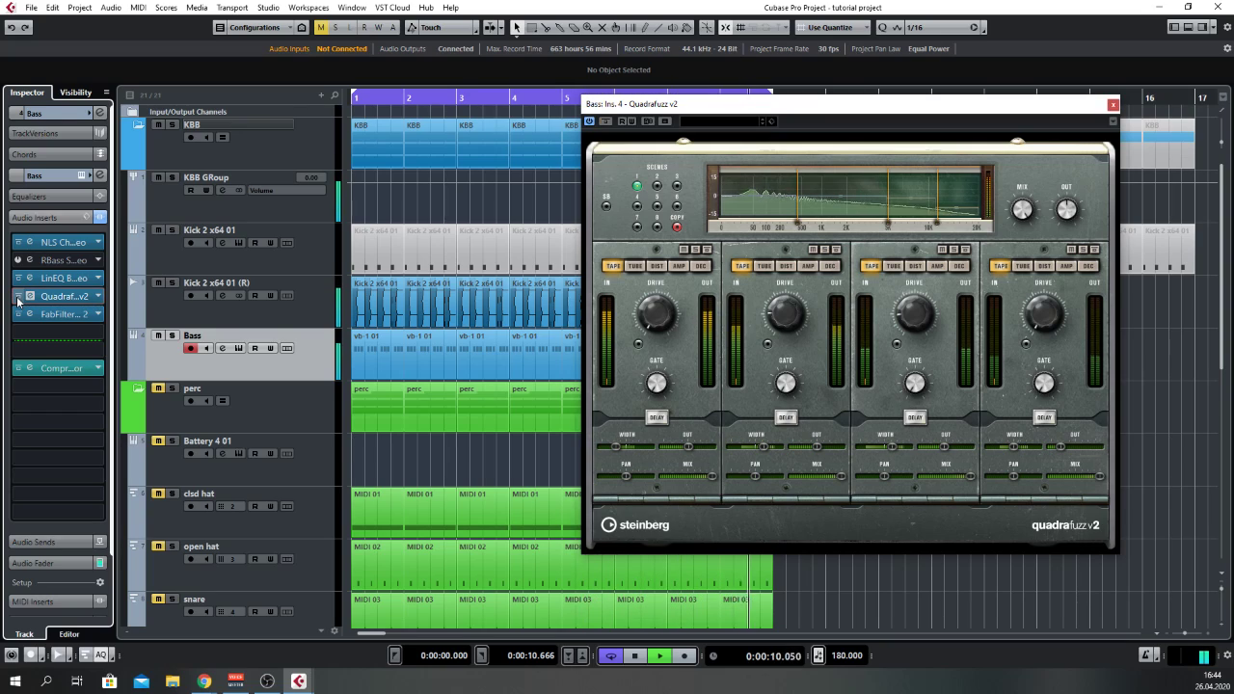
{"action": "left_click", "coordinate": [18, 300]}
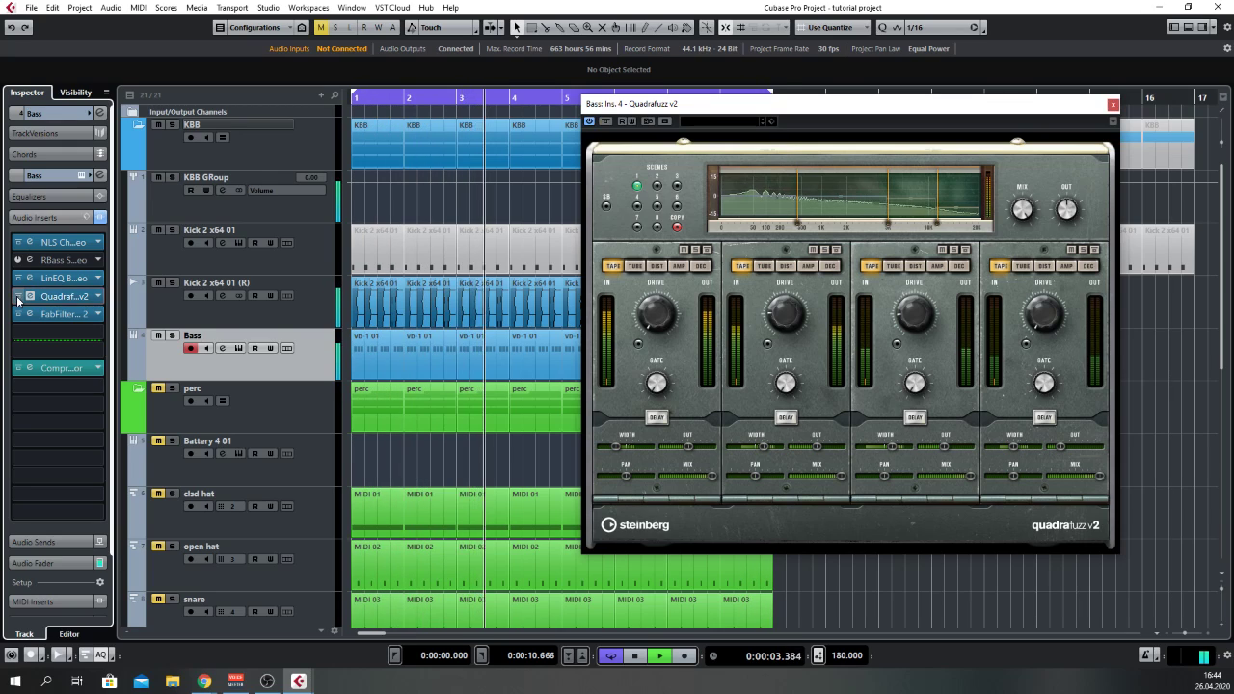
{"action": "left_click", "coordinate": [19, 300]}
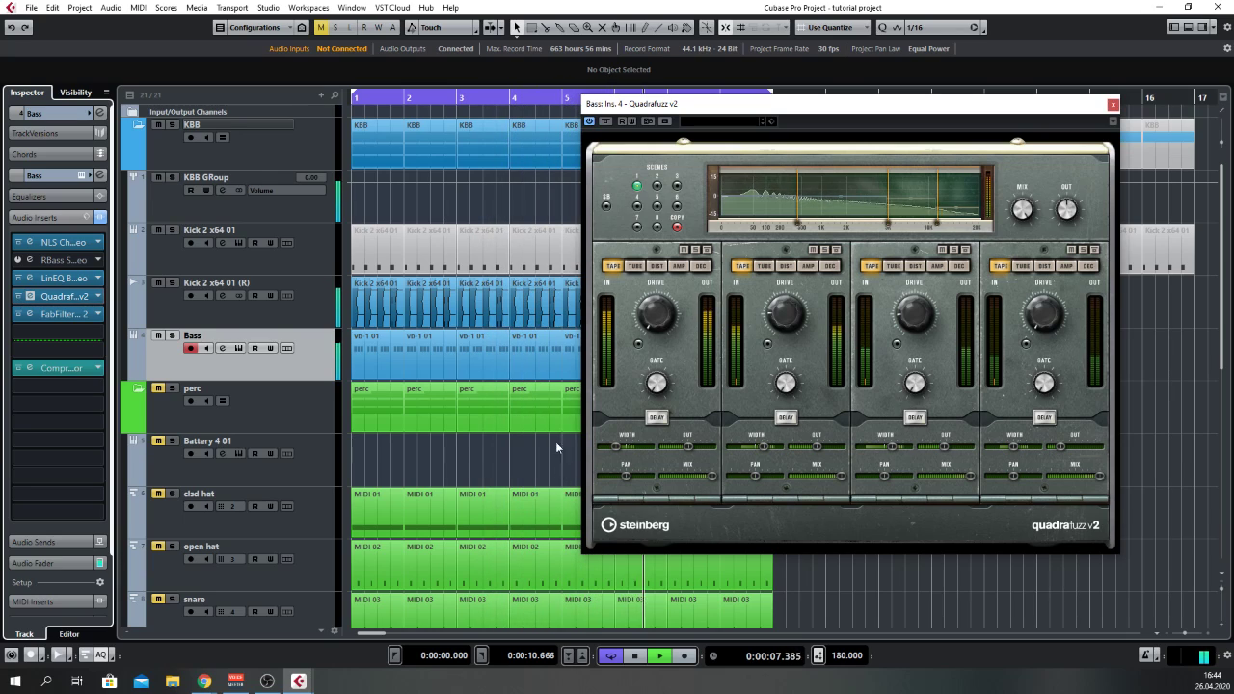
{"action": "key", "text": "space"}
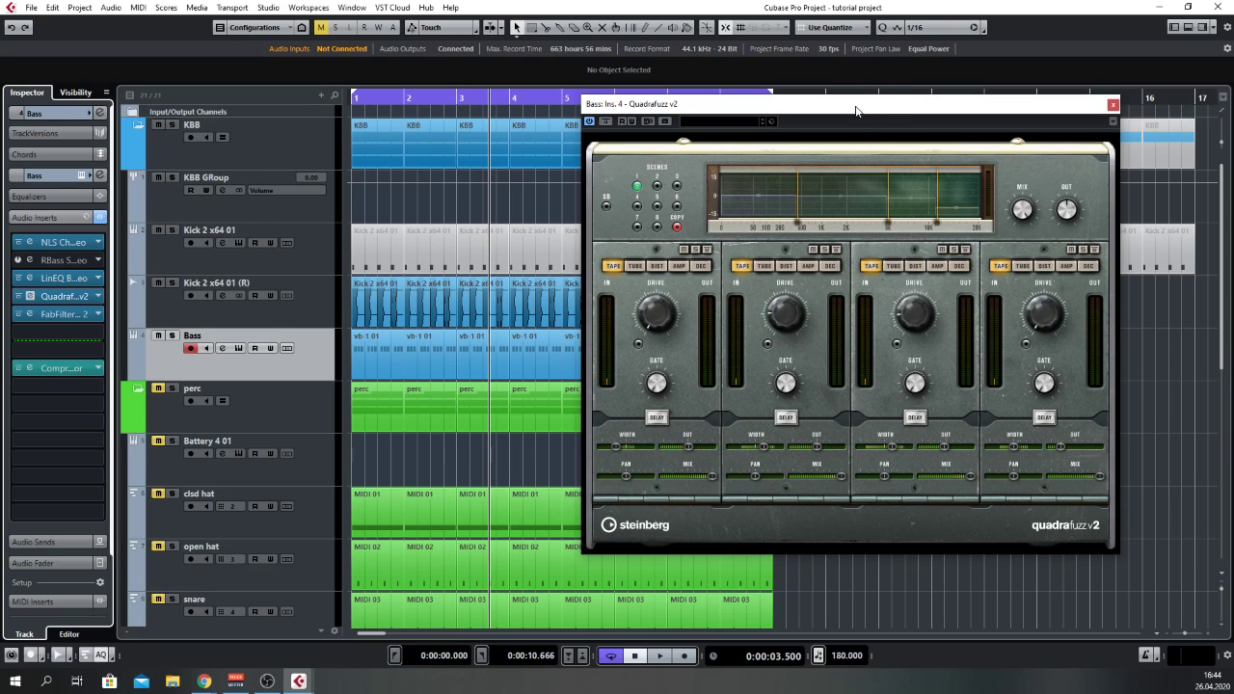
{"action": "left_click_drag", "start_coordinate": [907, 109], "coordinate": [810, 101]}
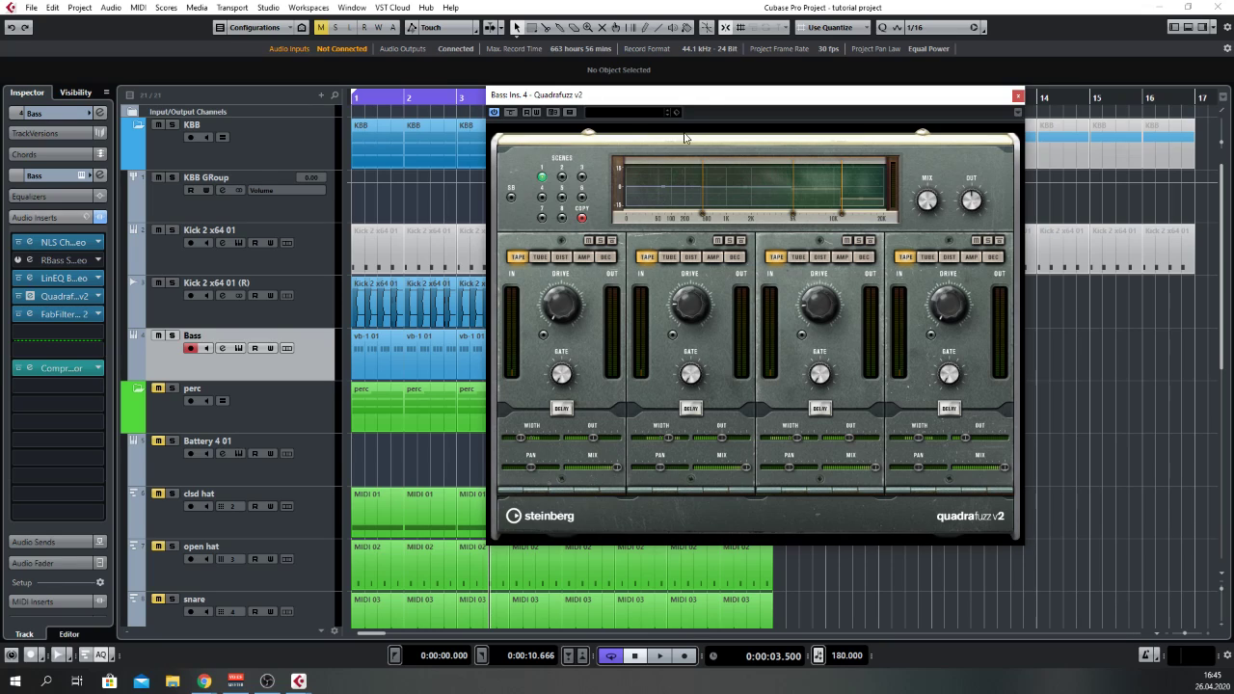
{"action": "left_click_drag", "start_coordinate": [688, 97], "coordinate": [816, 102]}
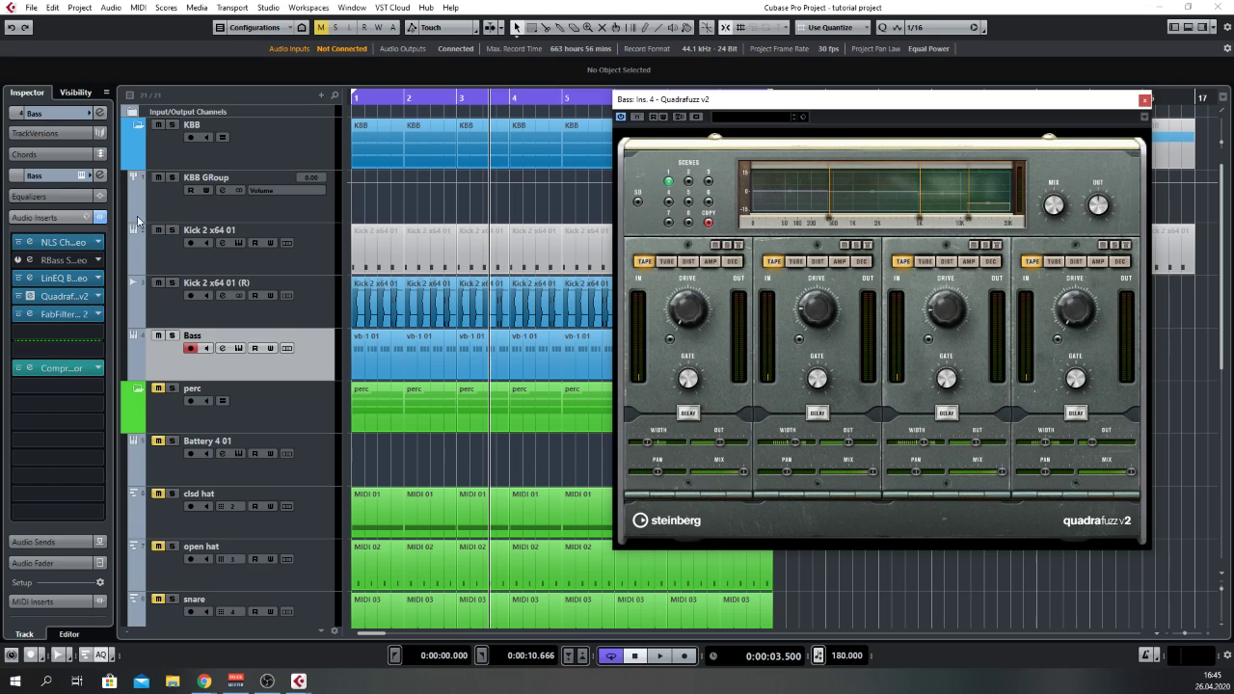
Open the Bass track's Pro-Q 2 editor, close Quadrafuzz, and move Pro-Q 2 right.
{"action": "left_click", "coordinate": [29, 313]}
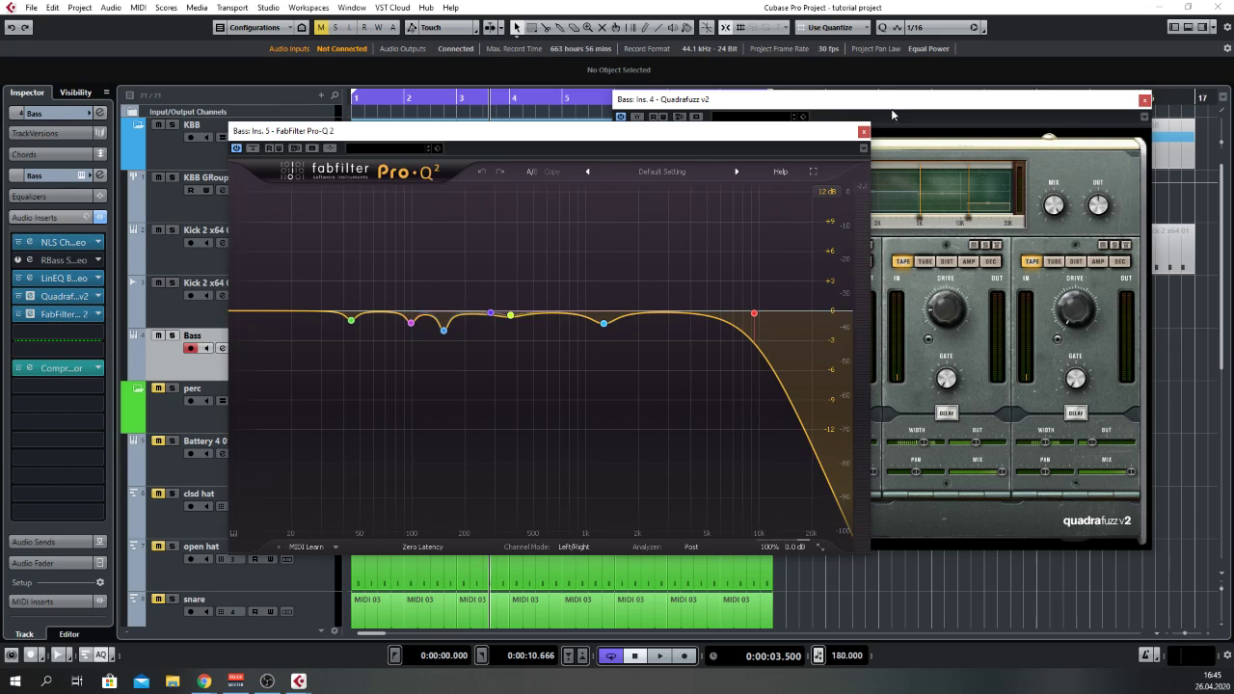
{"action": "left_click_drag", "start_coordinate": [530, 131], "coordinate": [512, 88]}
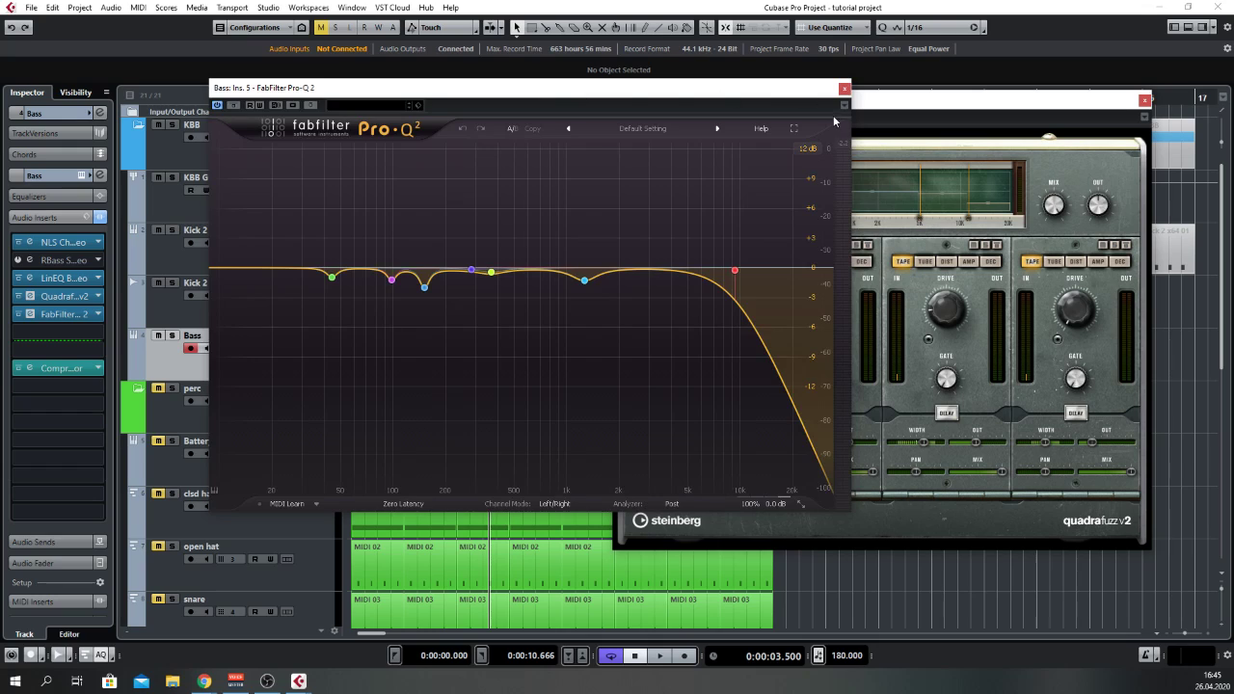
{"action": "left_click", "coordinate": [1144, 99]}
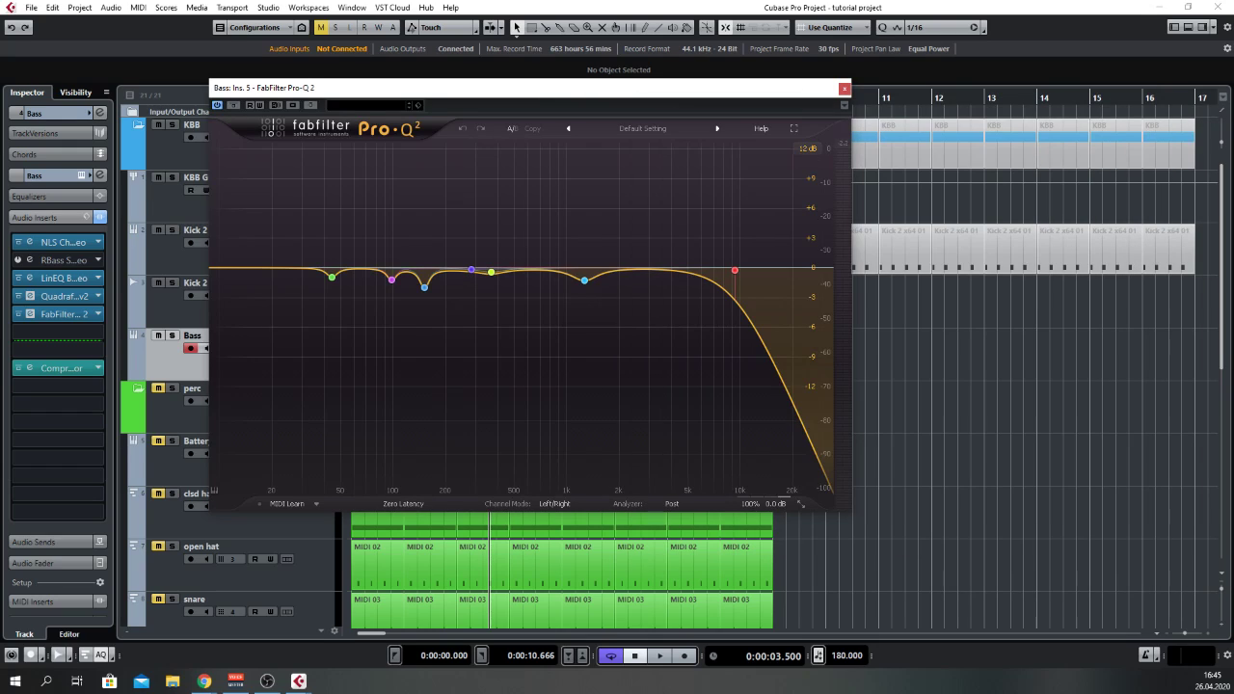
{"action": "left_click_drag", "start_coordinate": [770, 88], "coordinate": [1044, 129]}
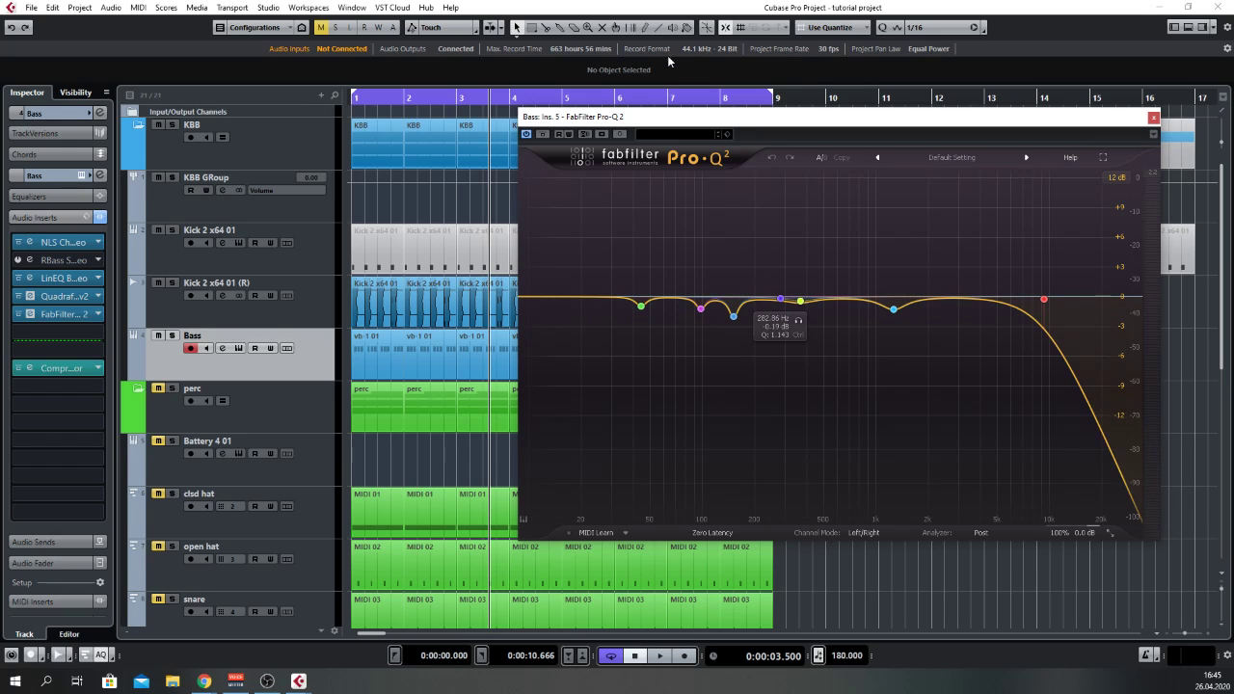
{"action": "left_click_drag", "start_coordinate": [708, 120], "coordinate": [895, 112]}
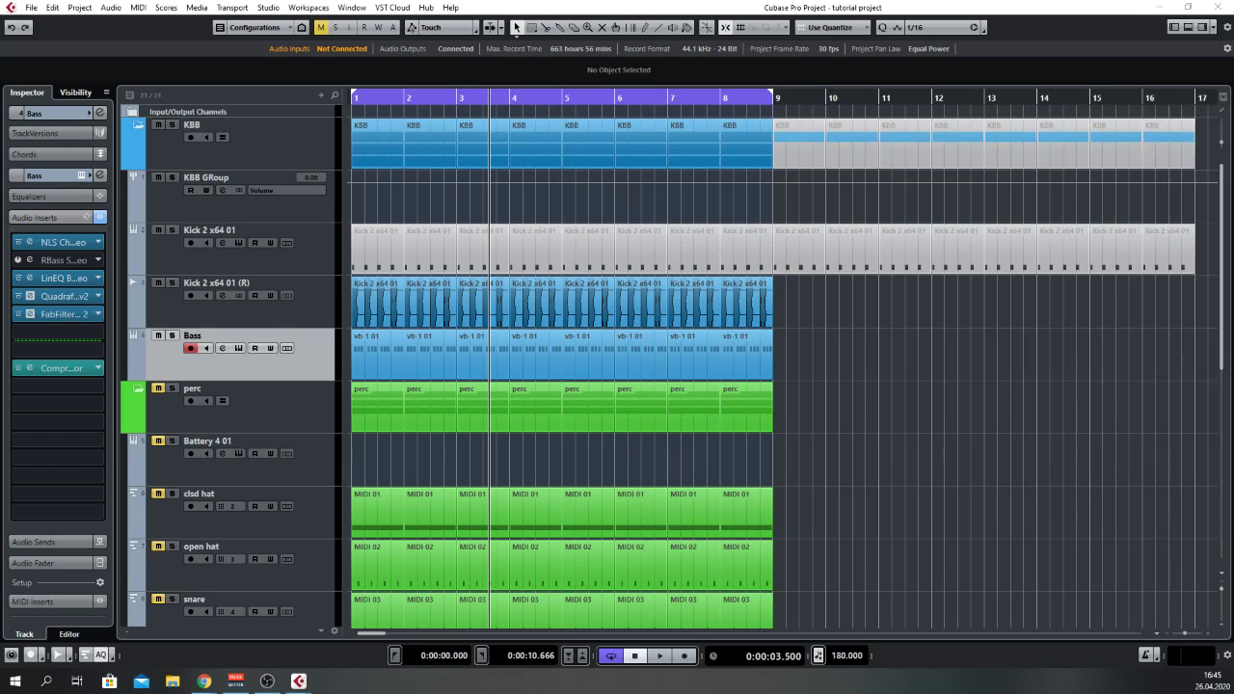
Toggle the bar 1–9 cycle off and on, set the playhead to 0:00:05.250, and reposition Pro-Q 2.
{"action": "left_click", "coordinate": [564, 96]}
{"action": "left_click", "coordinate": [558, 96]}
{"action": "left_click", "coordinate": [493, 97]}
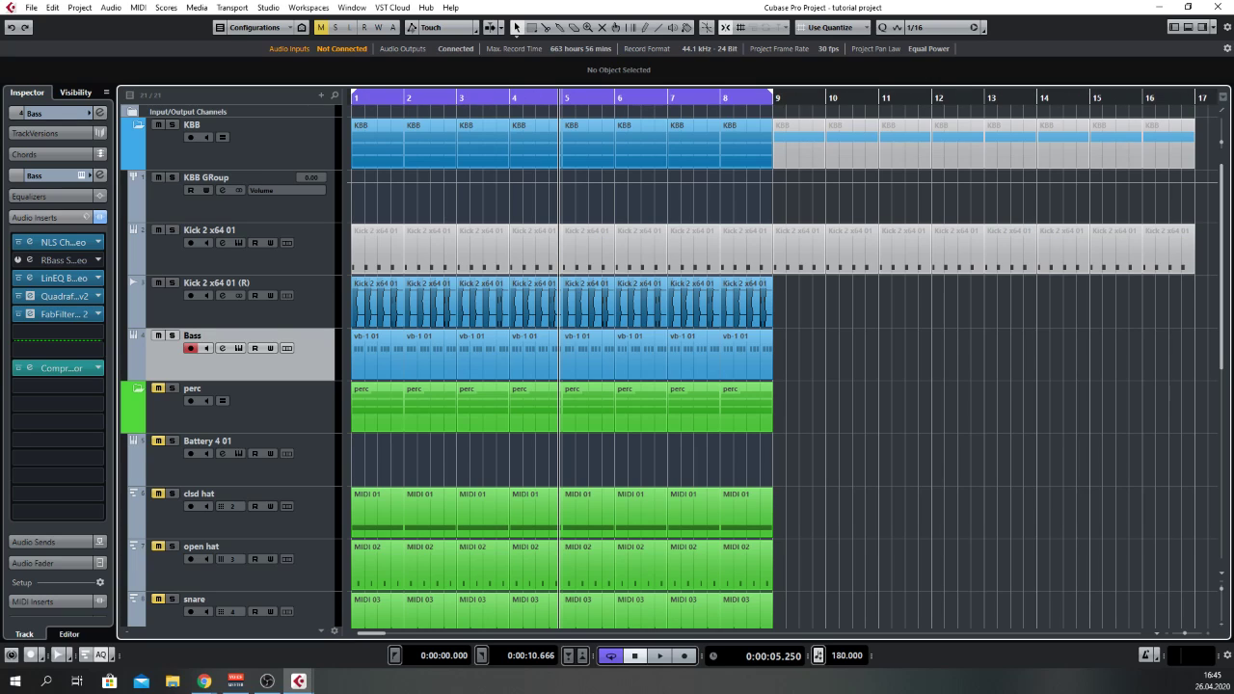
{"action": "left_click_drag", "start_coordinate": [925, 106], "coordinate": [764, 128]}
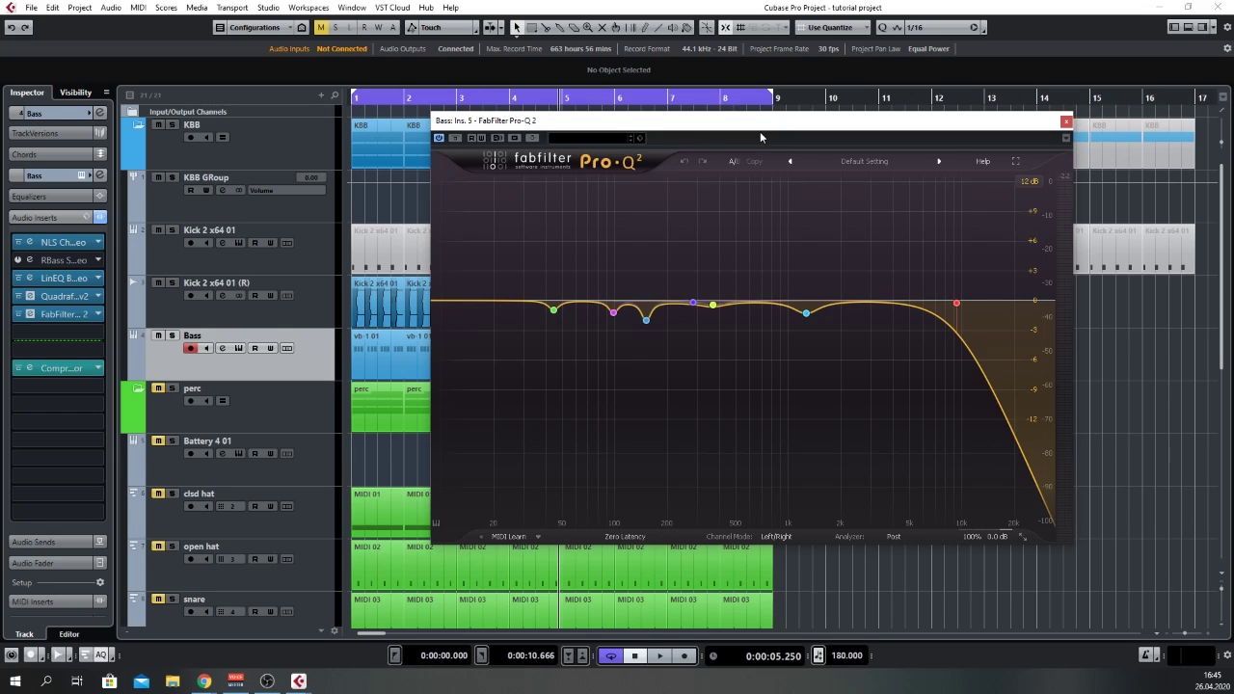
Raise the Pro-Q 2 high-cut band to about 9907.5 Hz and reposition the window.
{"action": "left_click_drag", "start_coordinate": [703, 126], "coordinate": [668, 103]}
{"action": "left_click_drag", "start_coordinate": [923, 281], "coordinate": [927, 280]}
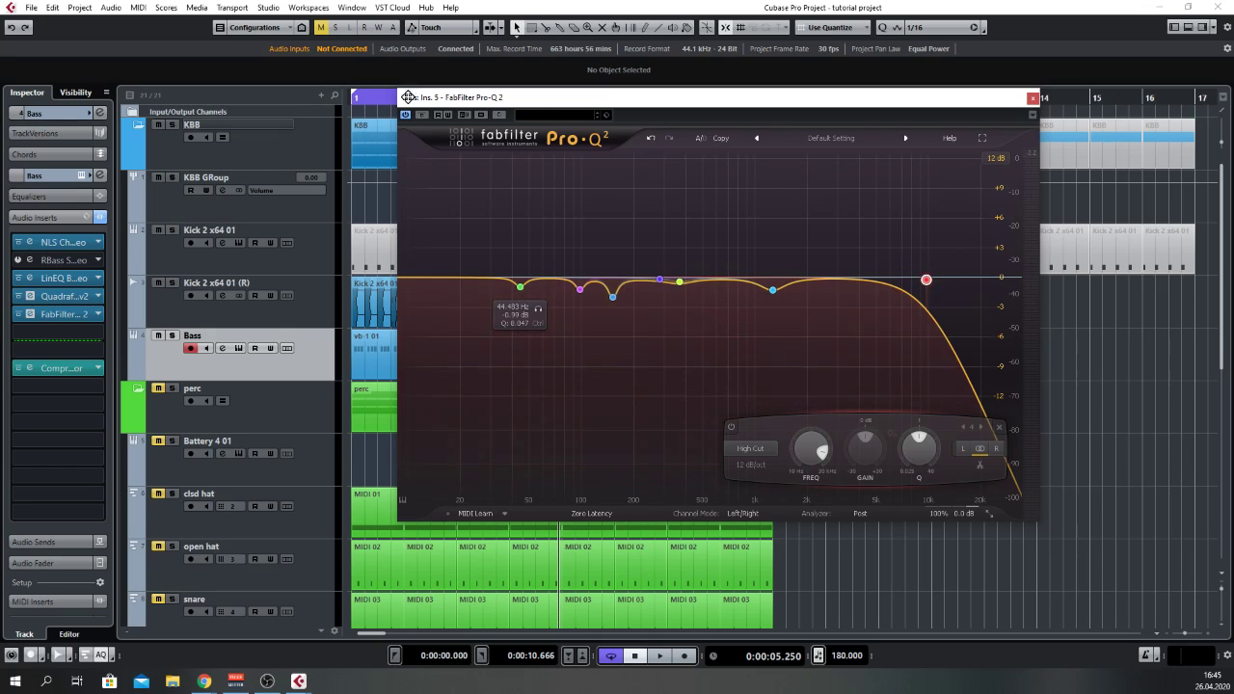
{"action": "left_click_drag", "start_coordinate": [551, 101], "coordinate": [802, 206]}
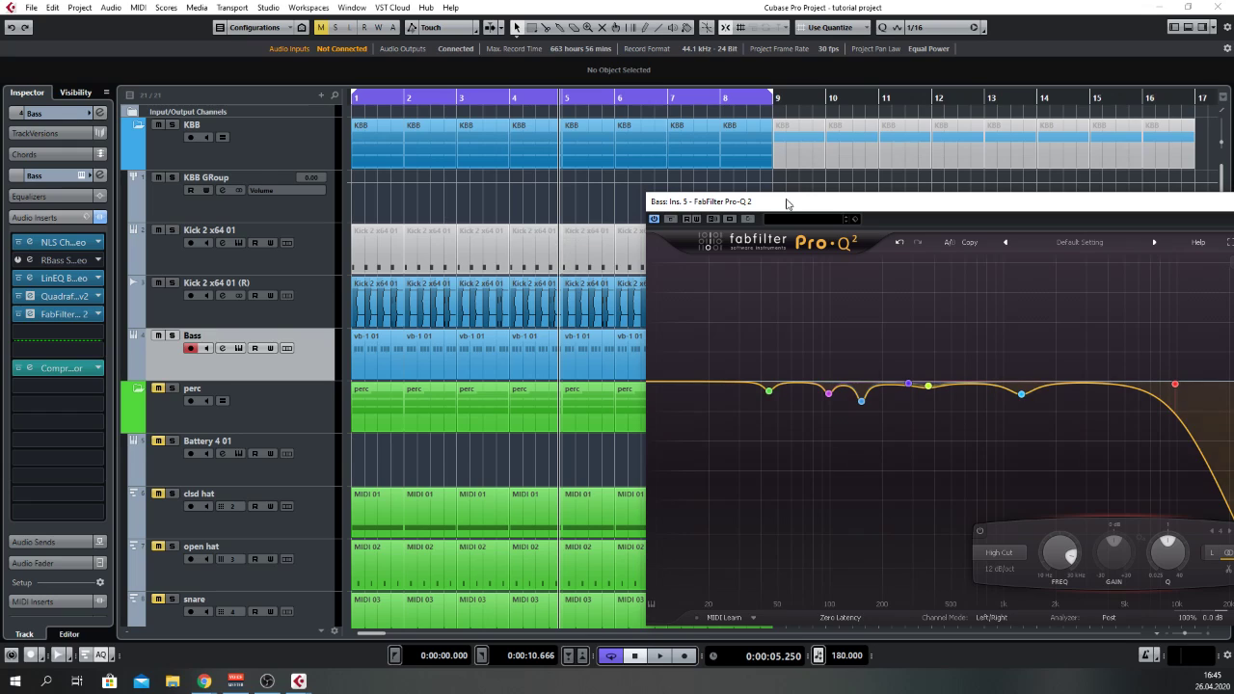
{"action": "left_click_drag", "start_coordinate": [789, 203], "coordinate": [862, 173]}
Play the project, bypassing and re-enabling Pro-Q 2 to compare, then stop.
{"action": "key", "text": "space"}
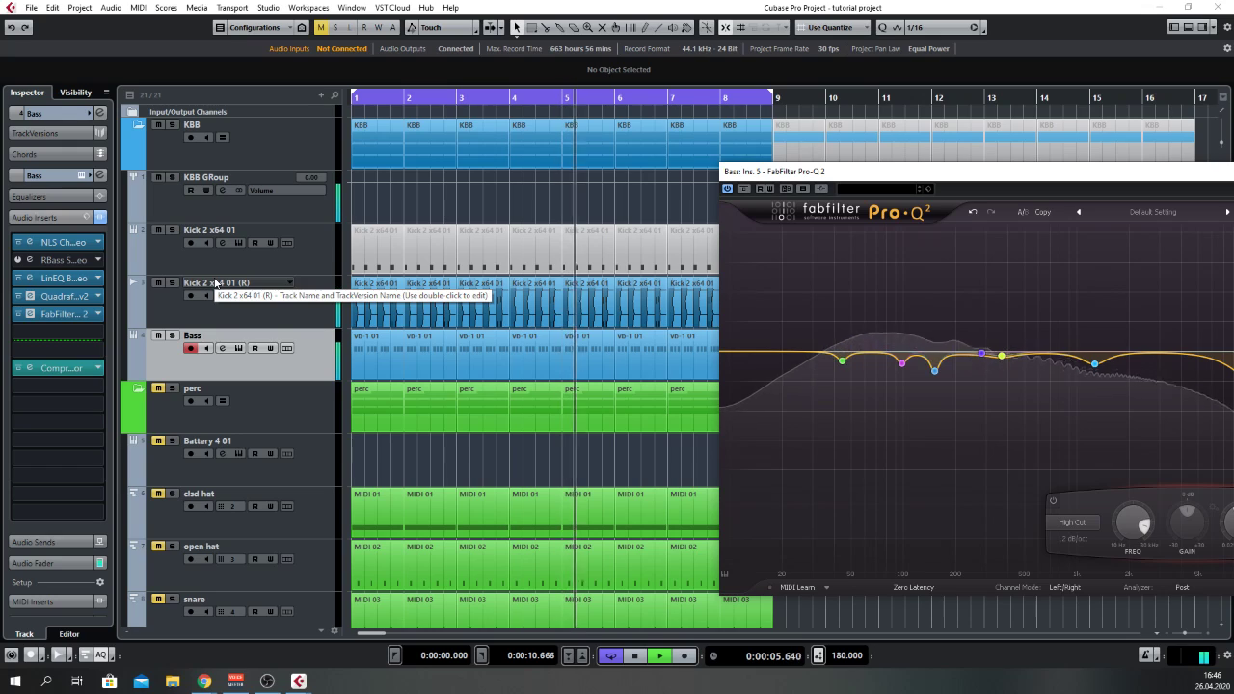
{"action": "left_click", "coordinate": [18, 314]}
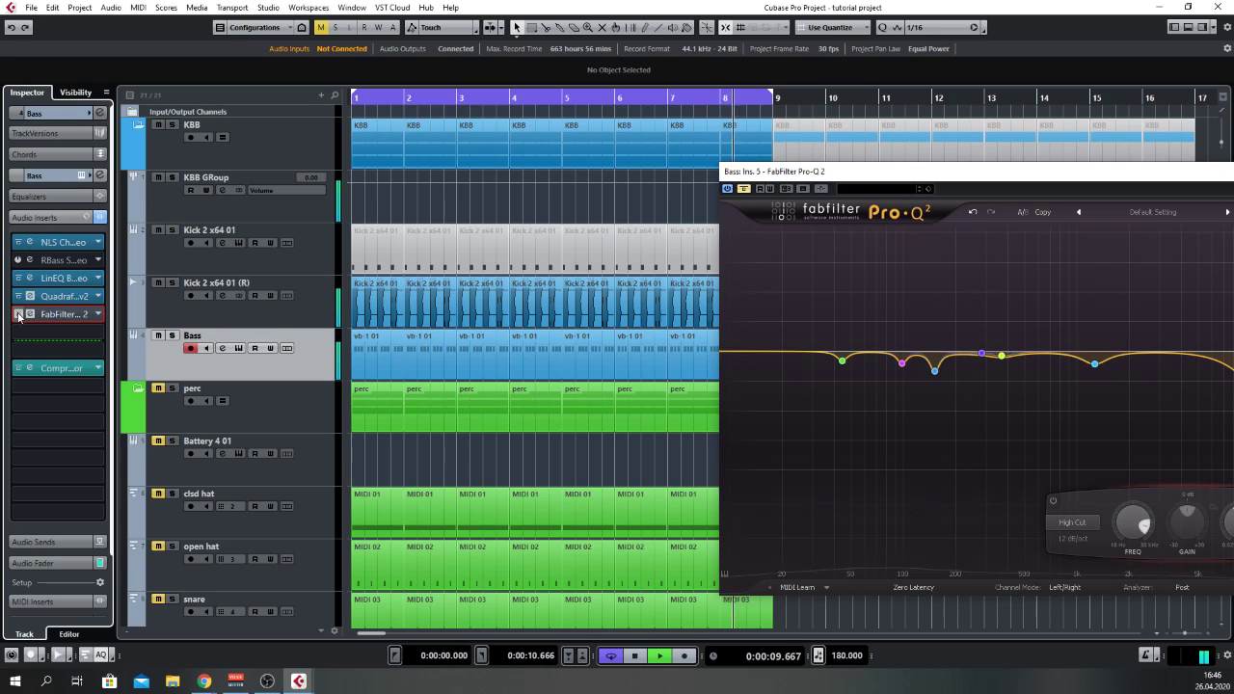
{"action": "left_click", "coordinate": [18, 314]}
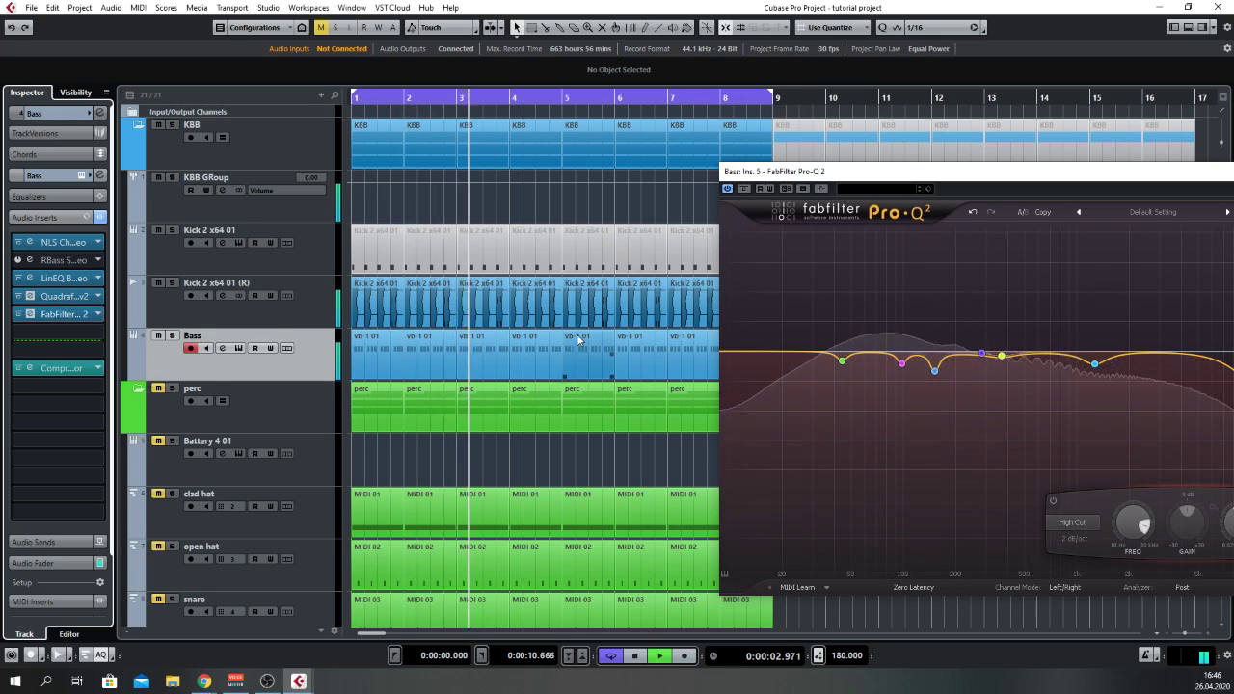
{"action": "key", "text": "space"}
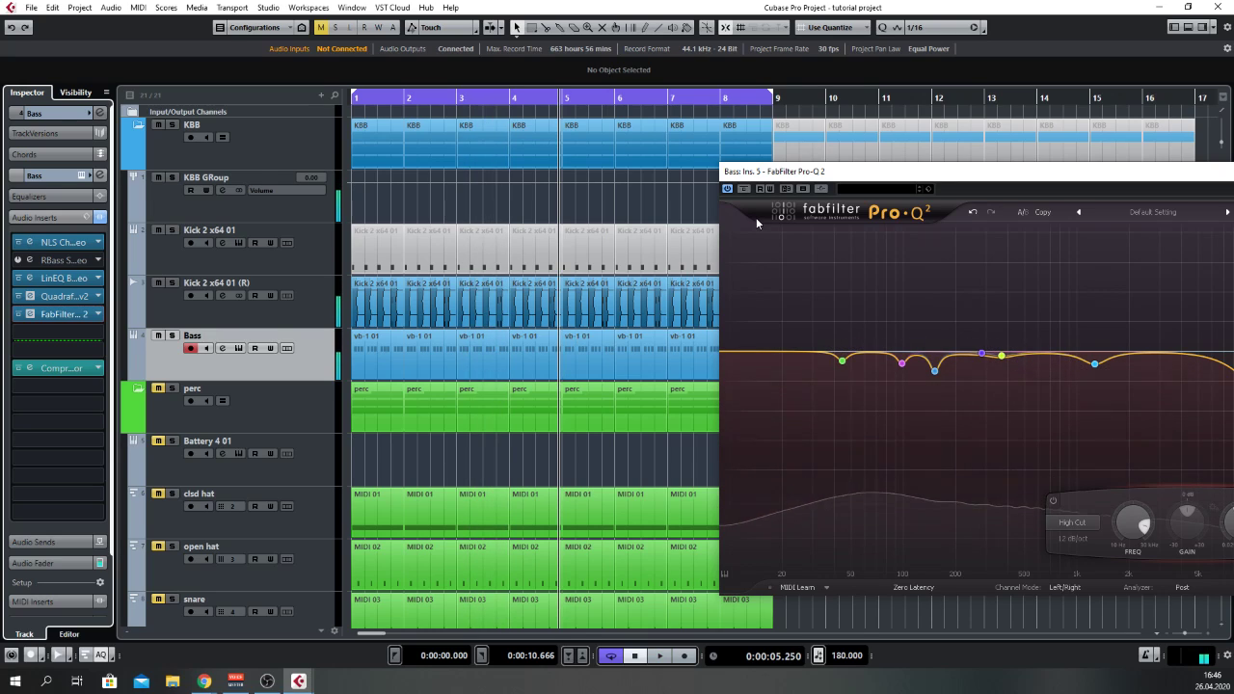
Centre the Pro-Q 2 window to show the whole curve and switch on the Compressor insert.
{"action": "left_click_drag", "start_coordinate": [845, 173], "coordinate": [605, 127]}
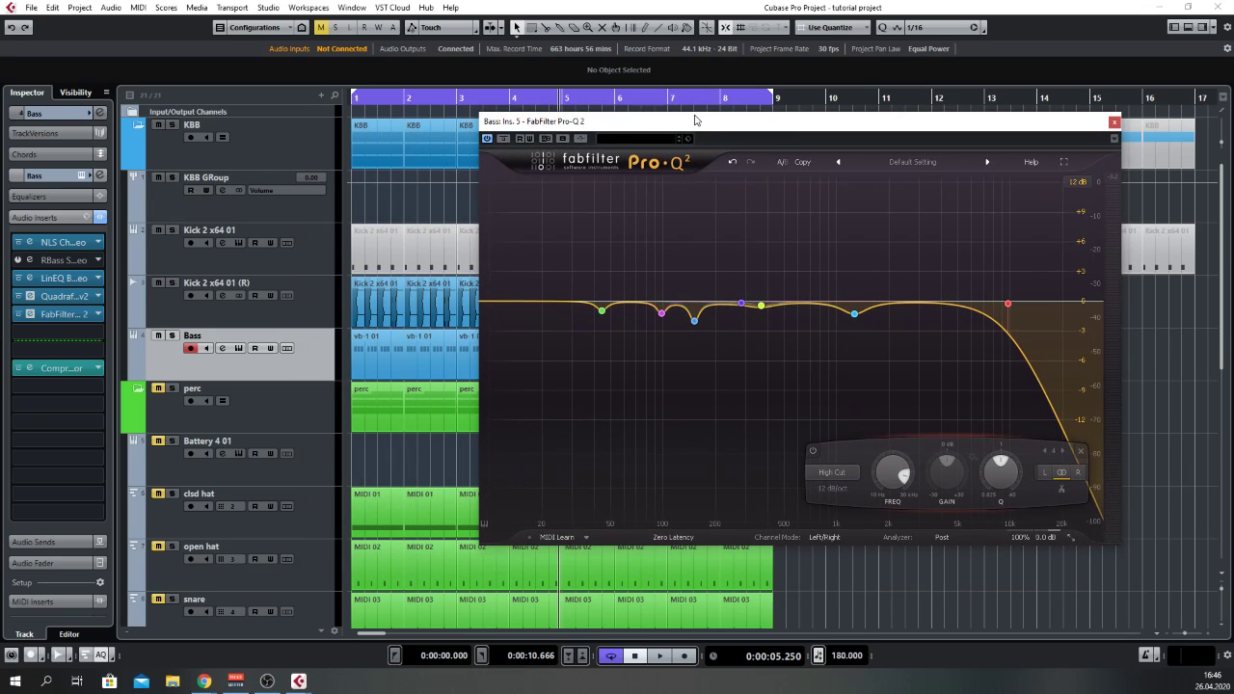
{"action": "left_click_drag", "start_coordinate": [699, 124], "coordinate": [755, 158]}
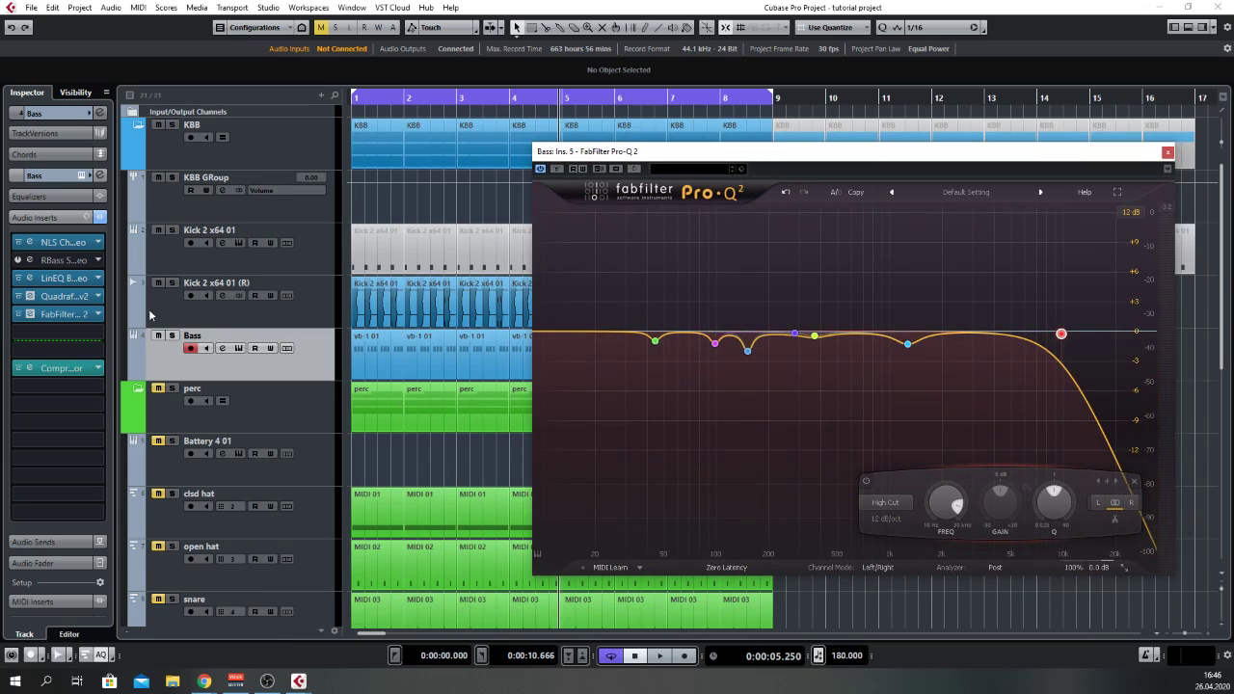
{"action": "left_click", "coordinate": [30, 369]}
Open the Bass Compressor editor and place it in the middle beside Pro-Q 2.
{"action": "left_click", "coordinate": [30, 368]}
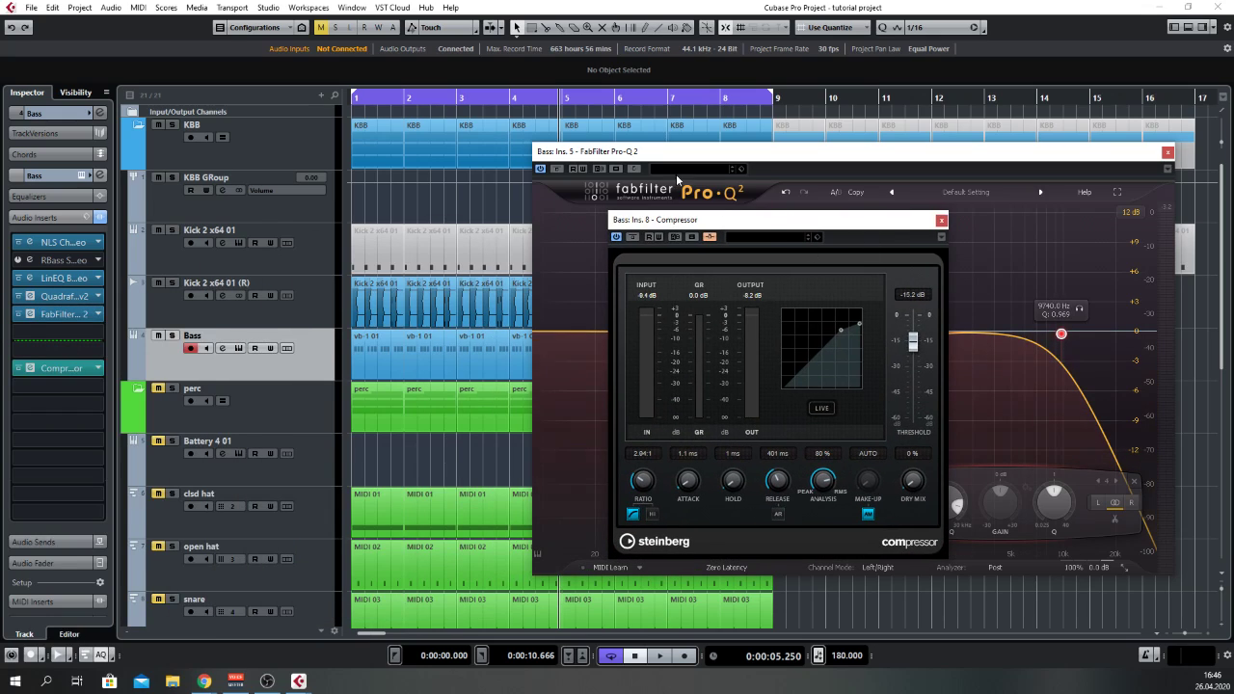
{"action": "left_click_drag", "start_coordinate": [748, 219], "coordinate": [481, 281]}
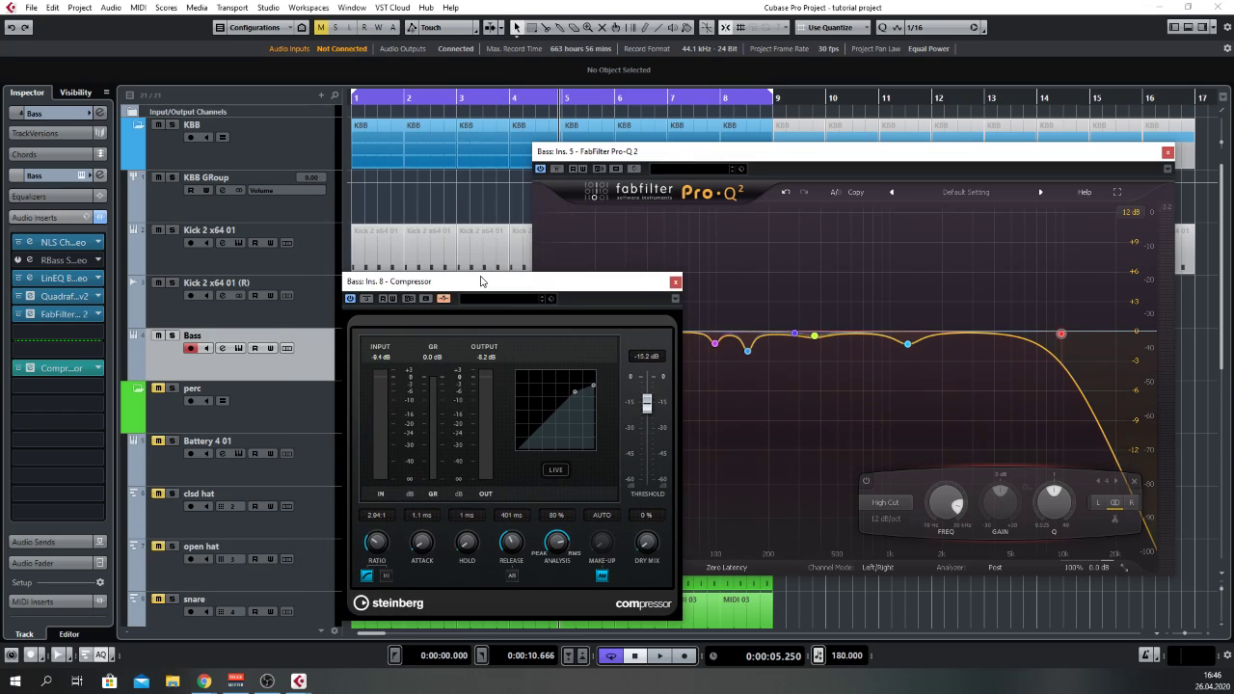
{"action": "left_click_drag", "start_coordinate": [481, 281], "coordinate": [271, 132]}
{"action": "left_click_drag", "start_coordinate": [420, 117], "coordinate": [454, 166]}
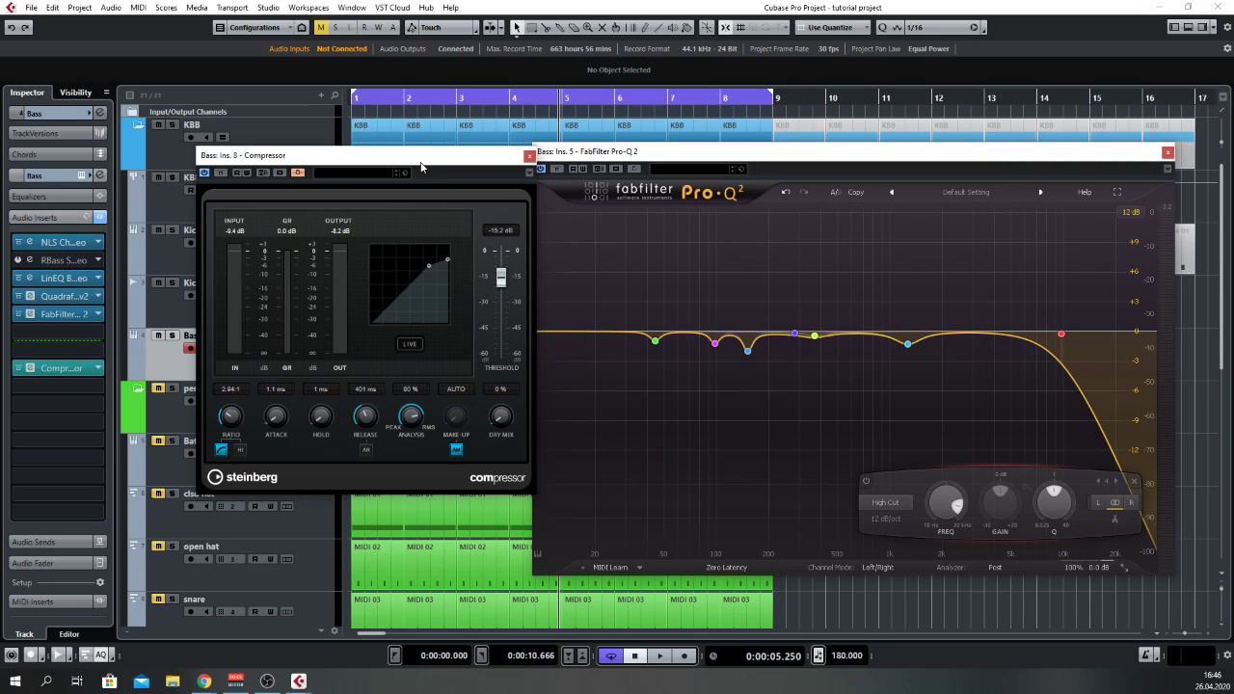
{"action": "left_click_drag", "start_coordinate": [432, 165], "coordinate": [818, 187]}
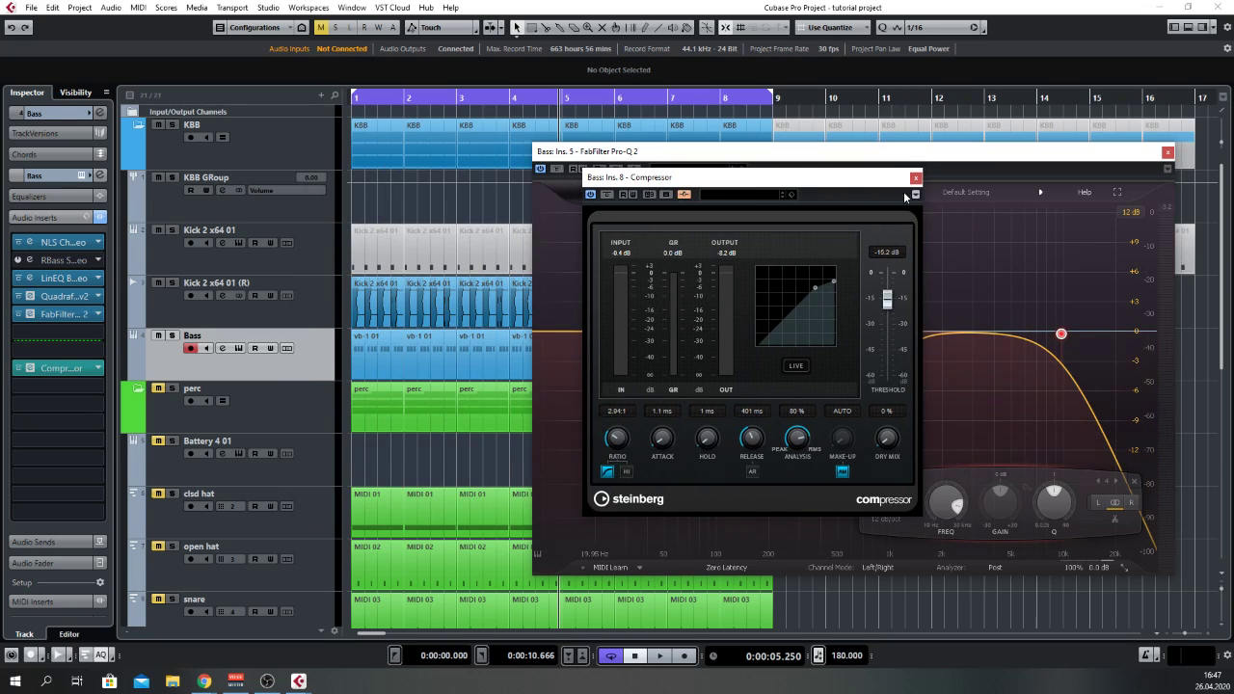
{"action": "left_click_drag", "start_coordinate": [860, 177], "coordinate": [828, 145]}
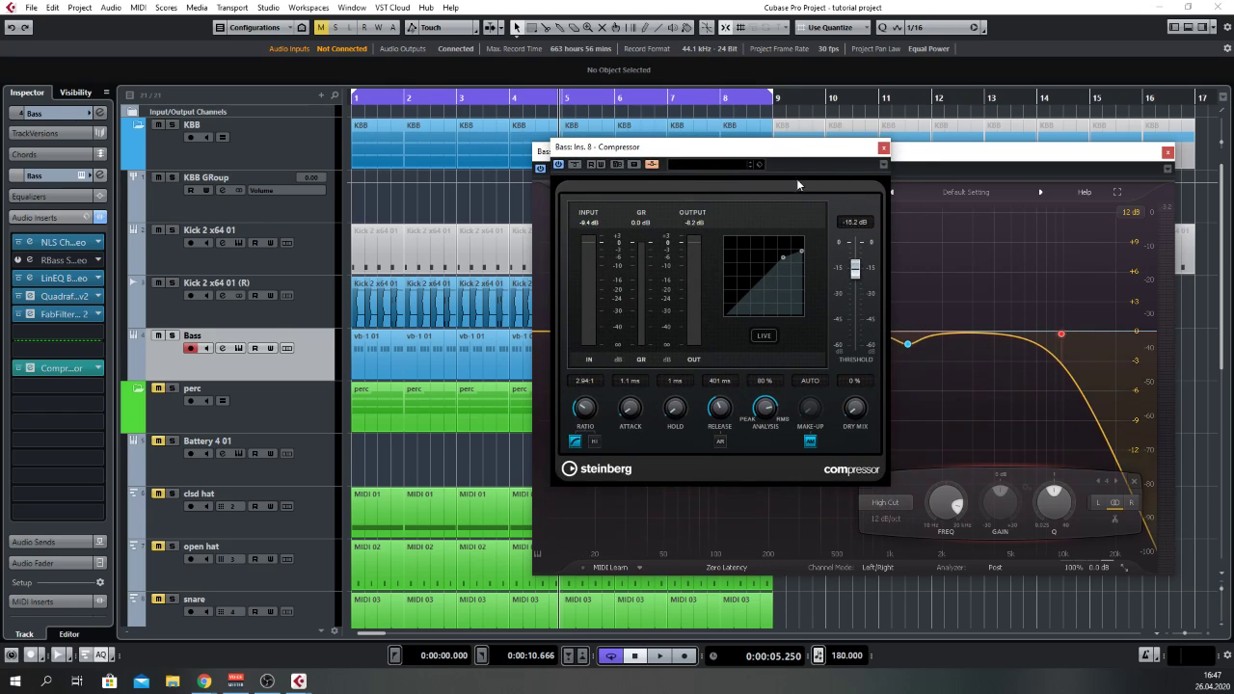
Select the Kick 2 x64 01 (R) track and expand its Sends section.
{"action": "left_click", "coordinate": [301, 310]}
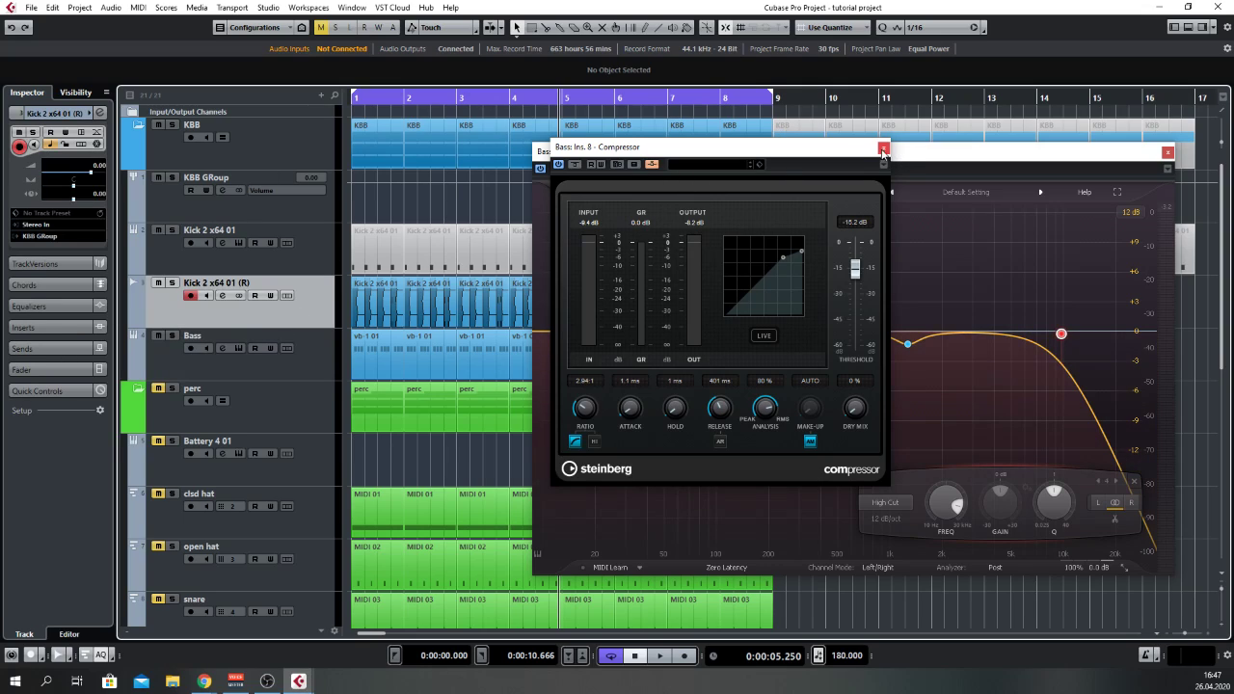
{"action": "left_click", "coordinate": [48, 353]}
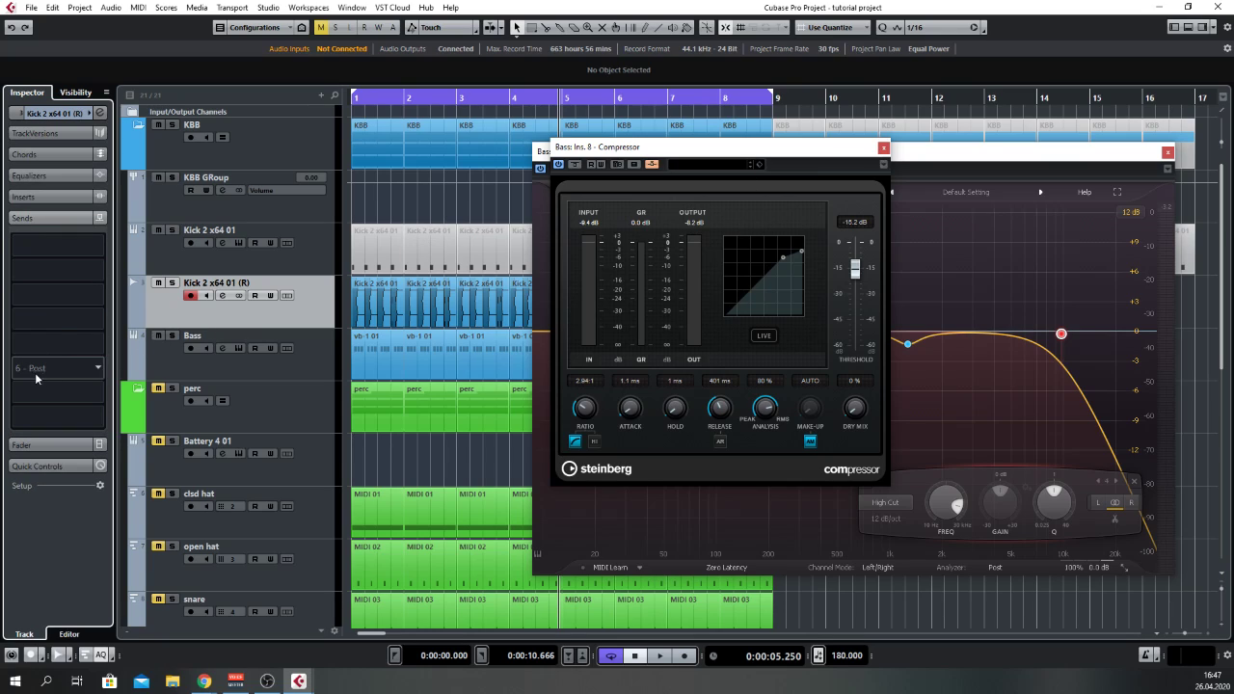
{"action": "left_click", "coordinate": [43, 217]}
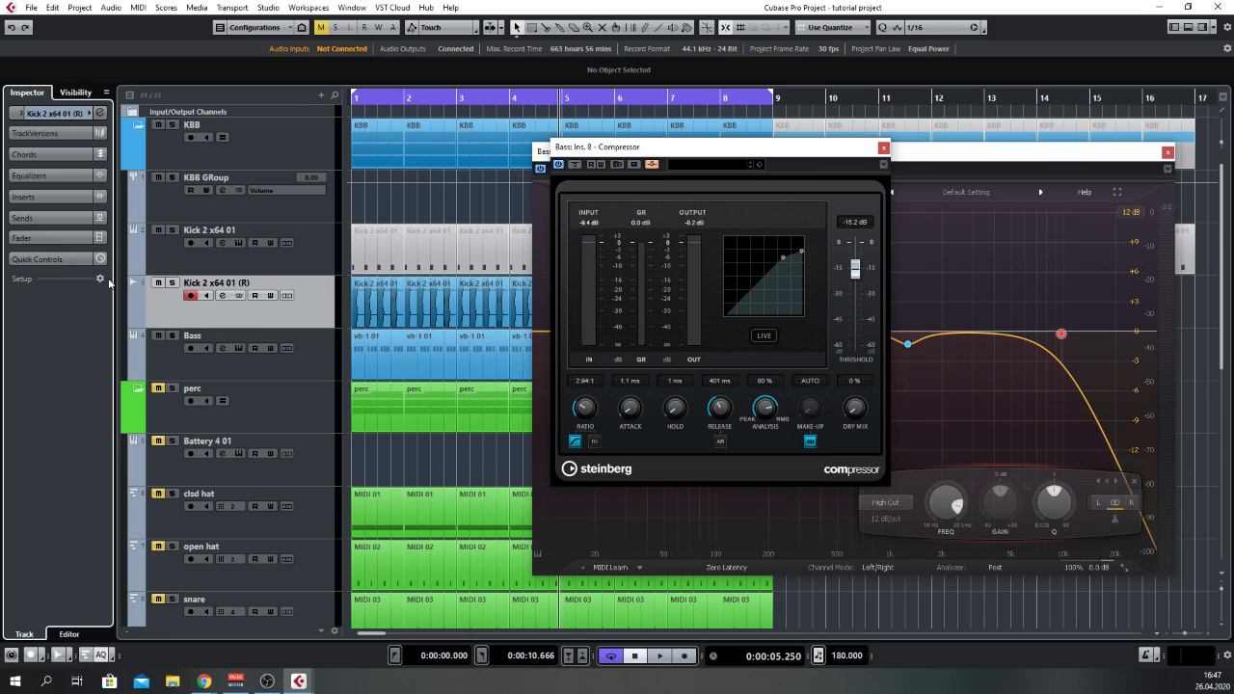
{"action": "left_click", "coordinate": [44, 217]}
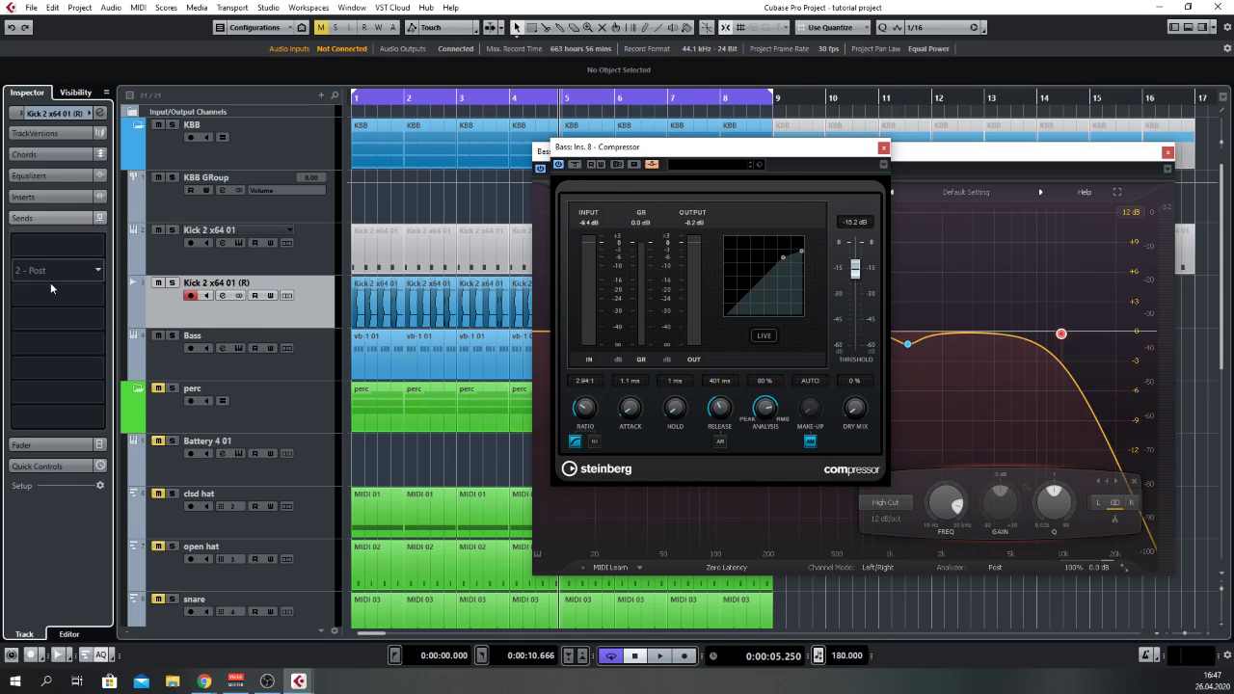
Route the first send to Bass: Ins. 8 - Compressor side-chain at -34 dB, then close the Compressor window.
{"action": "left_click", "coordinate": [50, 282]}
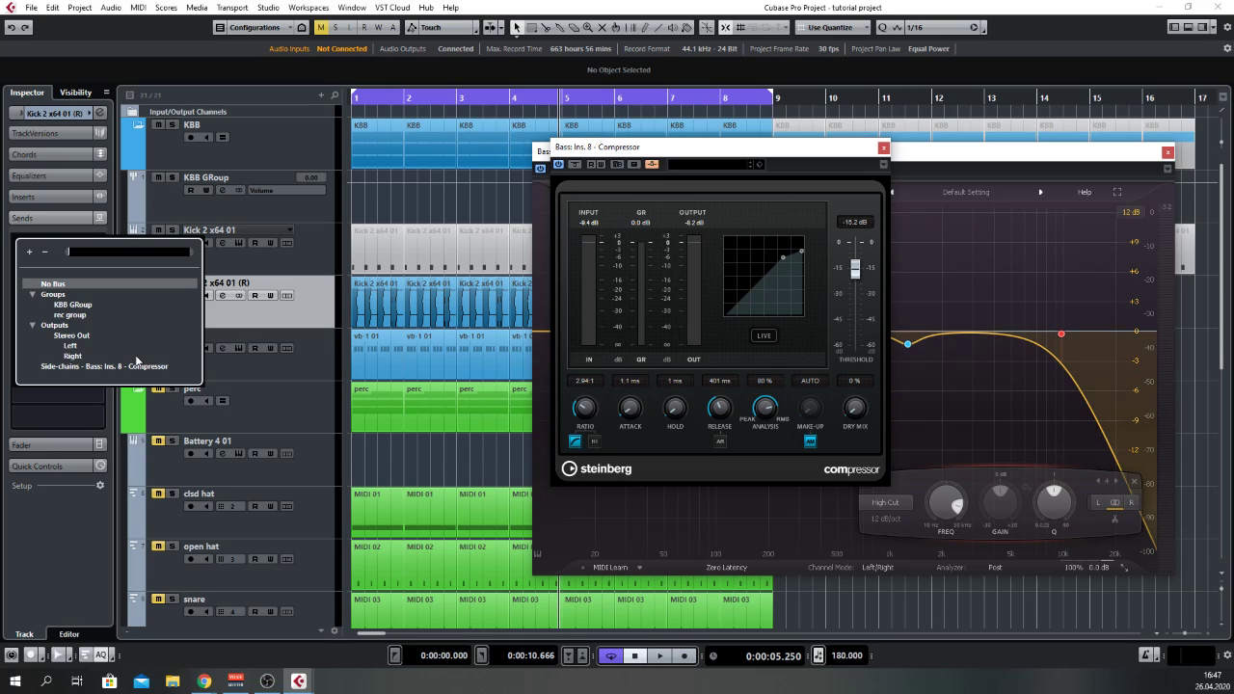
{"action": "left_click", "coordinate": [65, 366]}
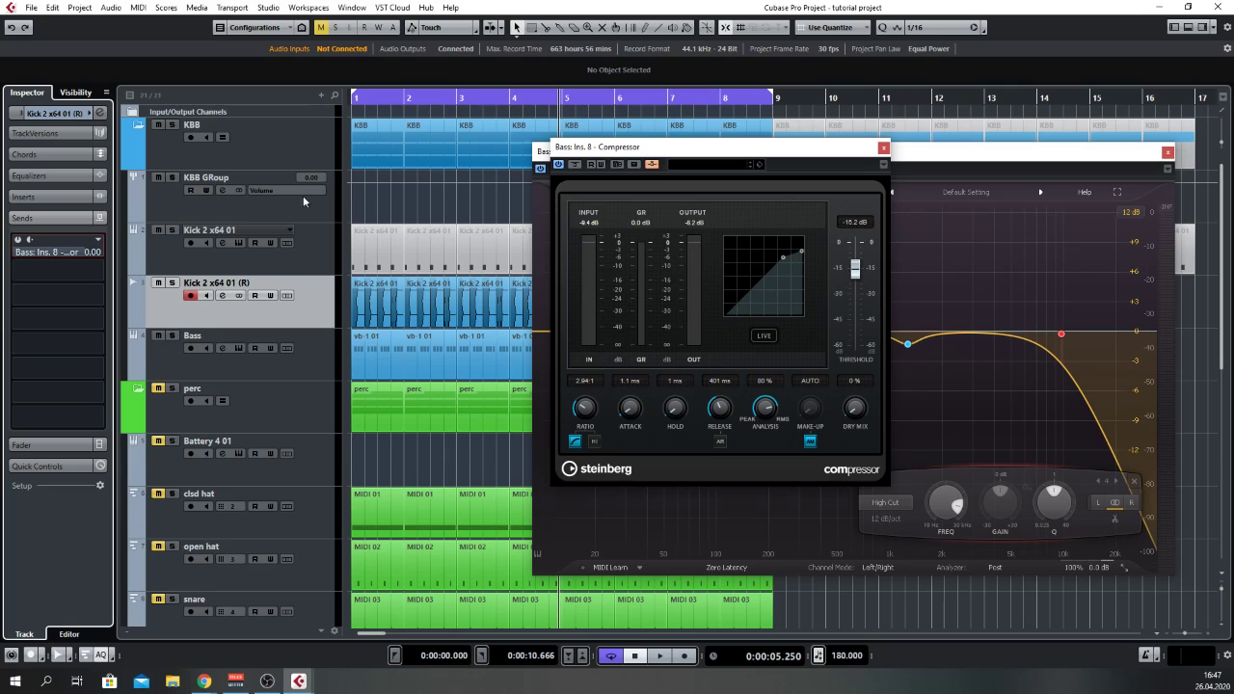
{"action": "left_click", "coordinate": [17, 239]}
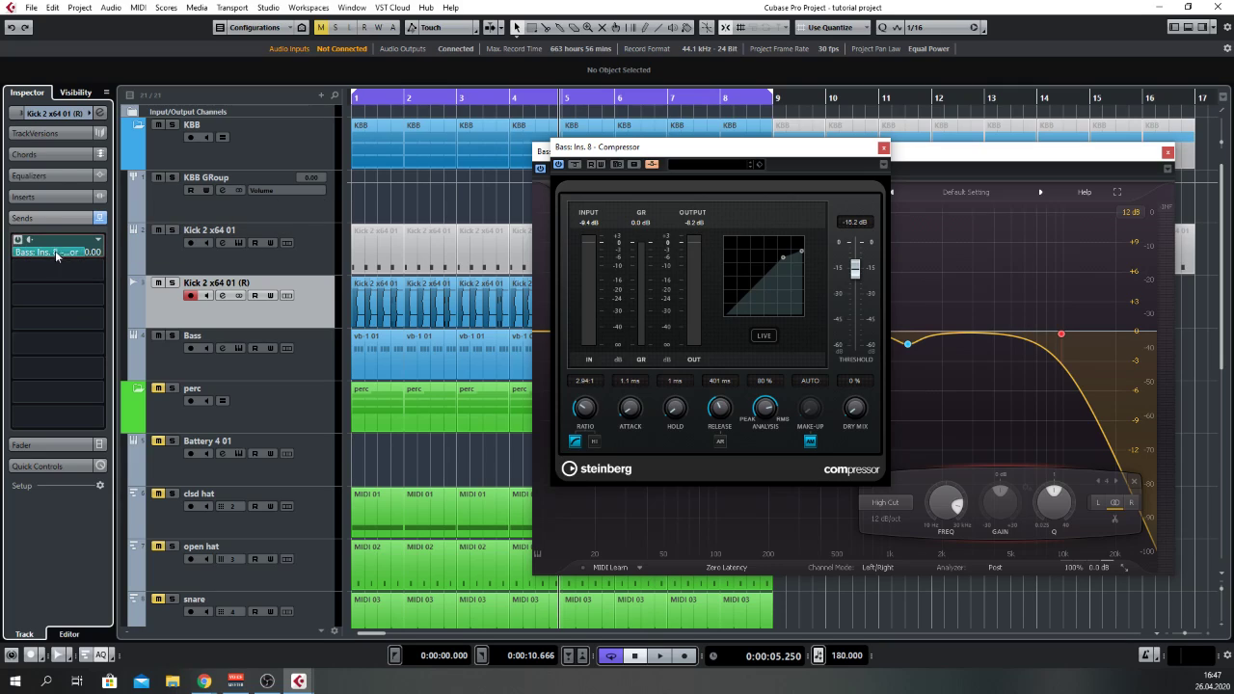
{"action": "left_click_drag", "start_coordinate": [32, 342], "coordinate": [64, 390]}
{"action": "left_click", "coordinate": [18, 241]}
{"action": "left_click", "coordinate": [58, 219]}
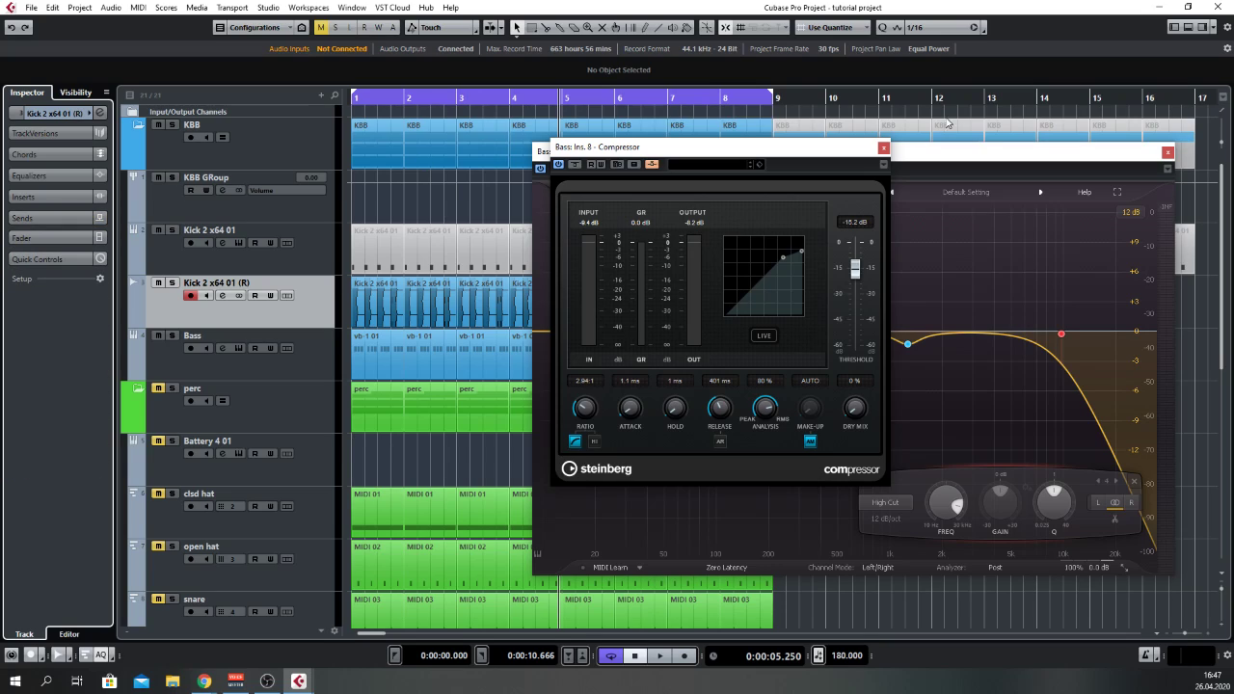
{"action": "left_click", "coordinate": [884, 148]}
{"action": "left_click", "coordinate": [1167, 153]}
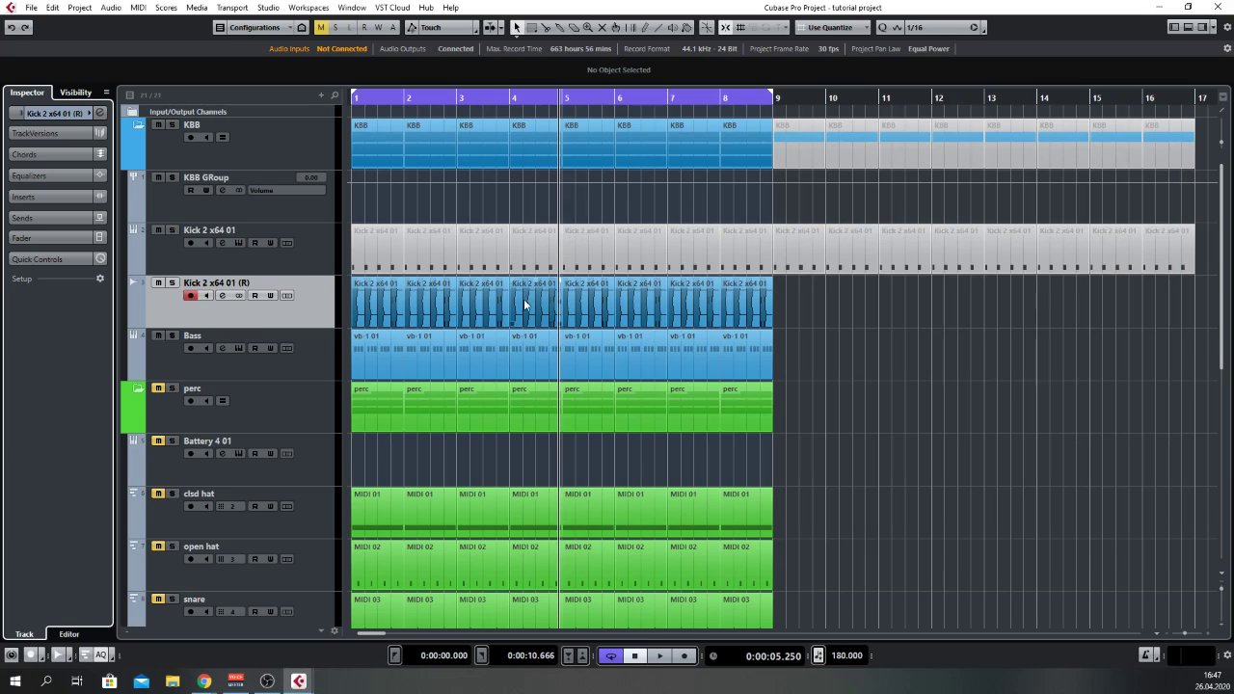
{"action": "left_click_drag", "start_coordinate": [829, 359], "coordinate": [360, 354]}
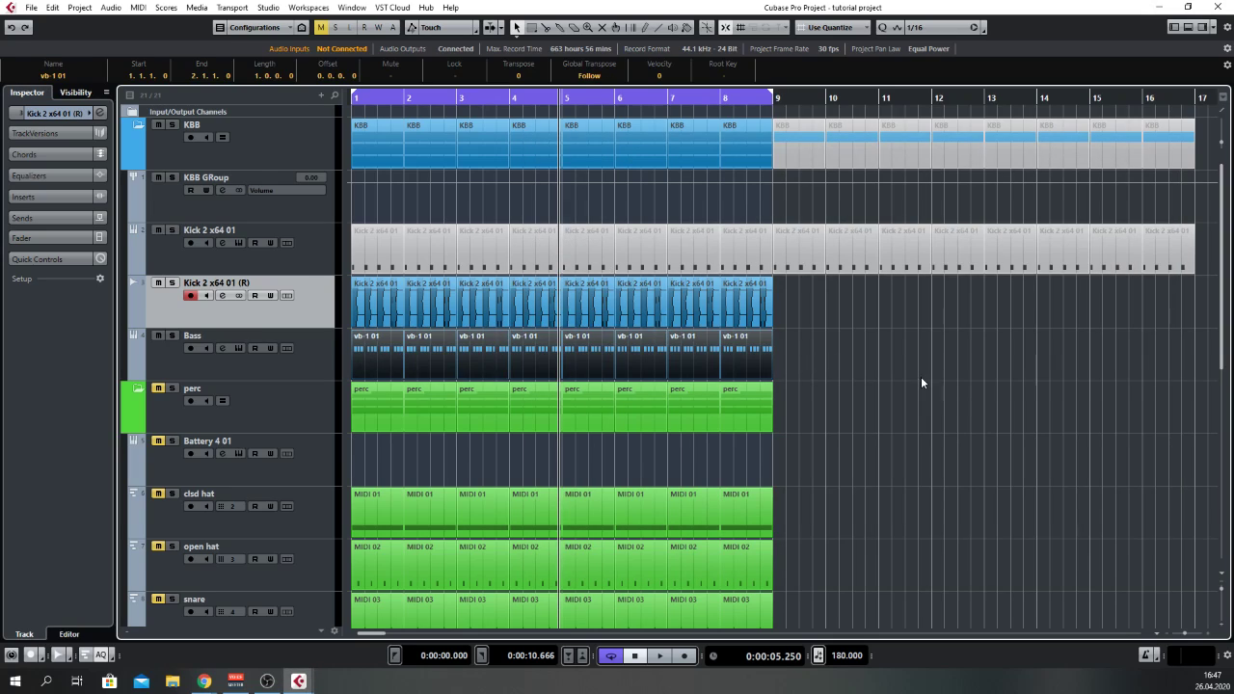
{"action": "double_click", "coordinate": [386, 351]}
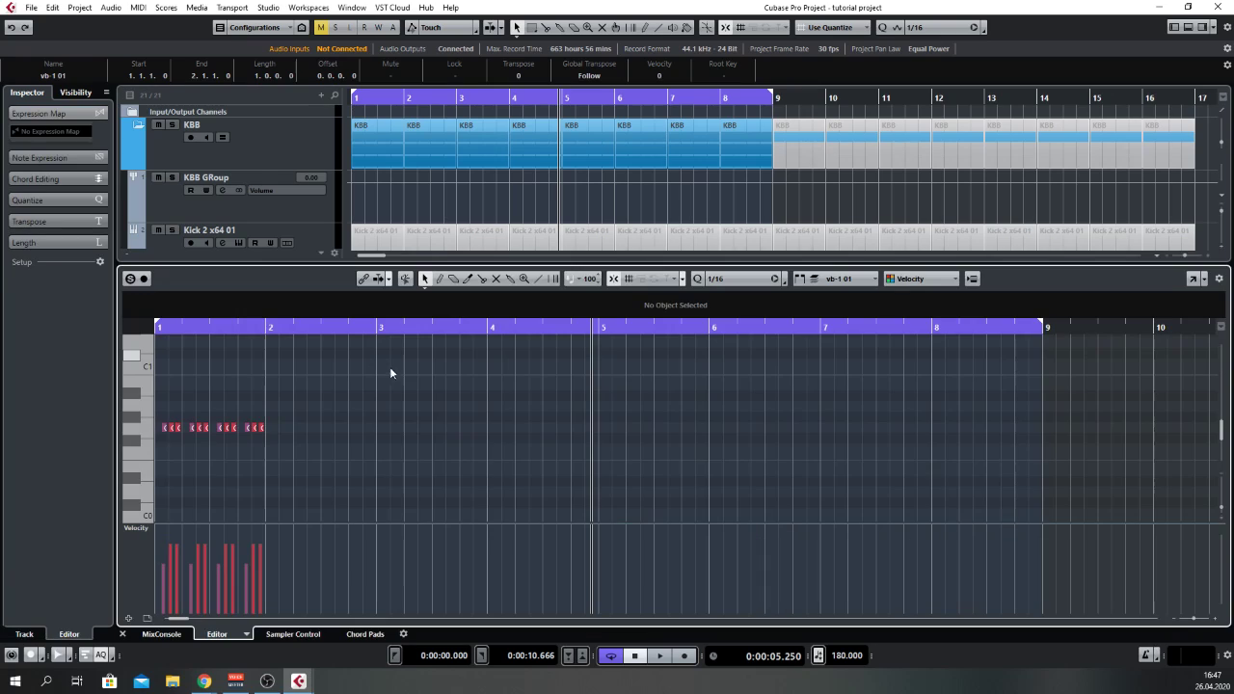
{"action": "left_click_drag", "start_coordinate": [471, 265], "coordinate": [471, 189]}
{"action": "scroll", "coordinate": [182, 396], "scroll_direction": "up", "scroll_amount": 6, "text": "ctrl"}
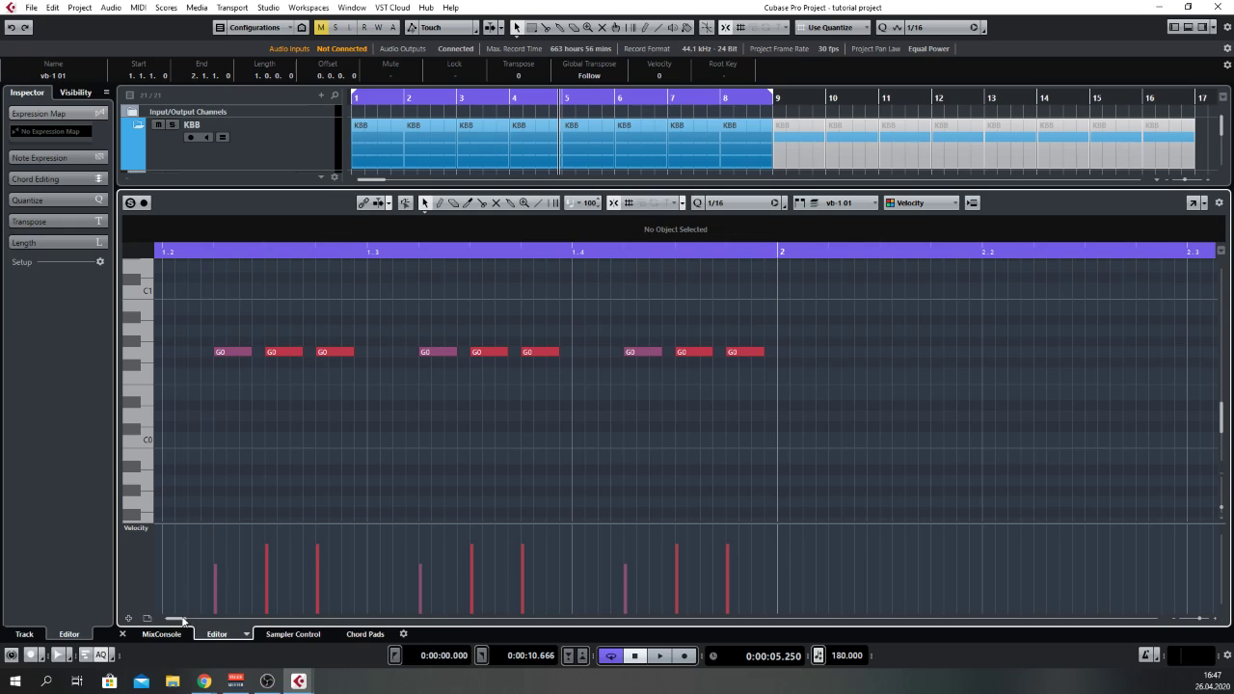
{"action": "left_click_drag", "start_coordinate": [182, 622], "coordinate": [173, 622]}
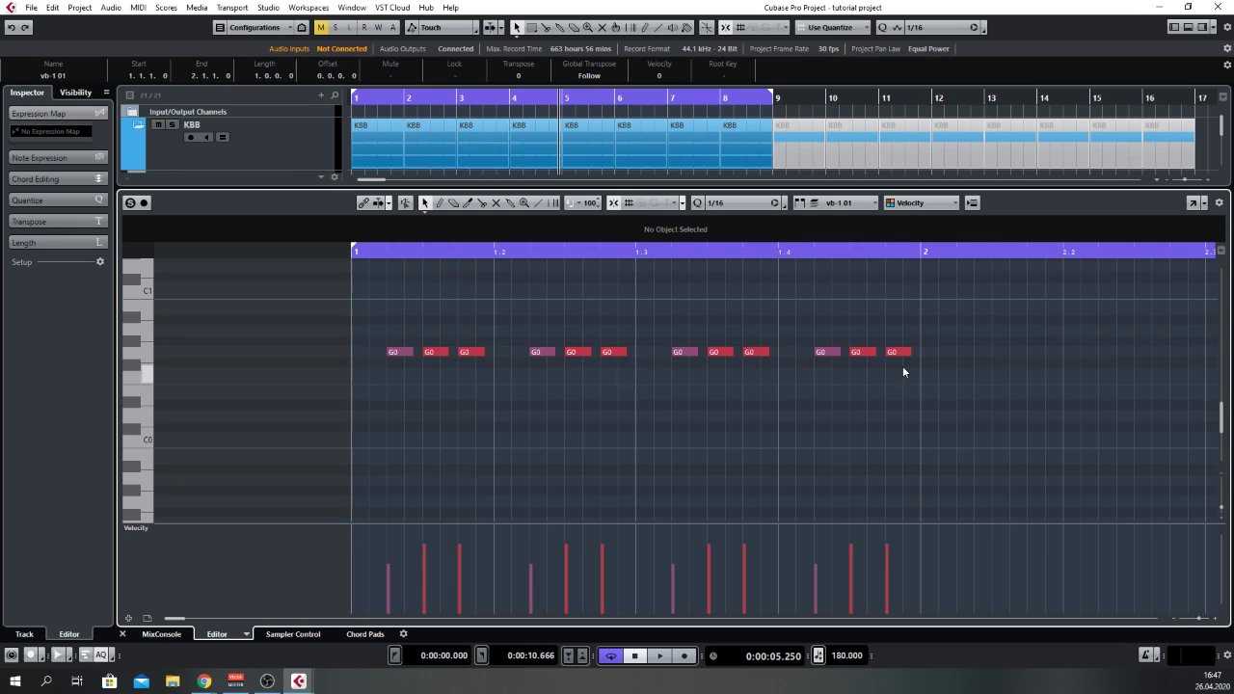
{"action": "left_click_drag", "start_coordinate": [967, 314], "coordinate": [418, 380]}
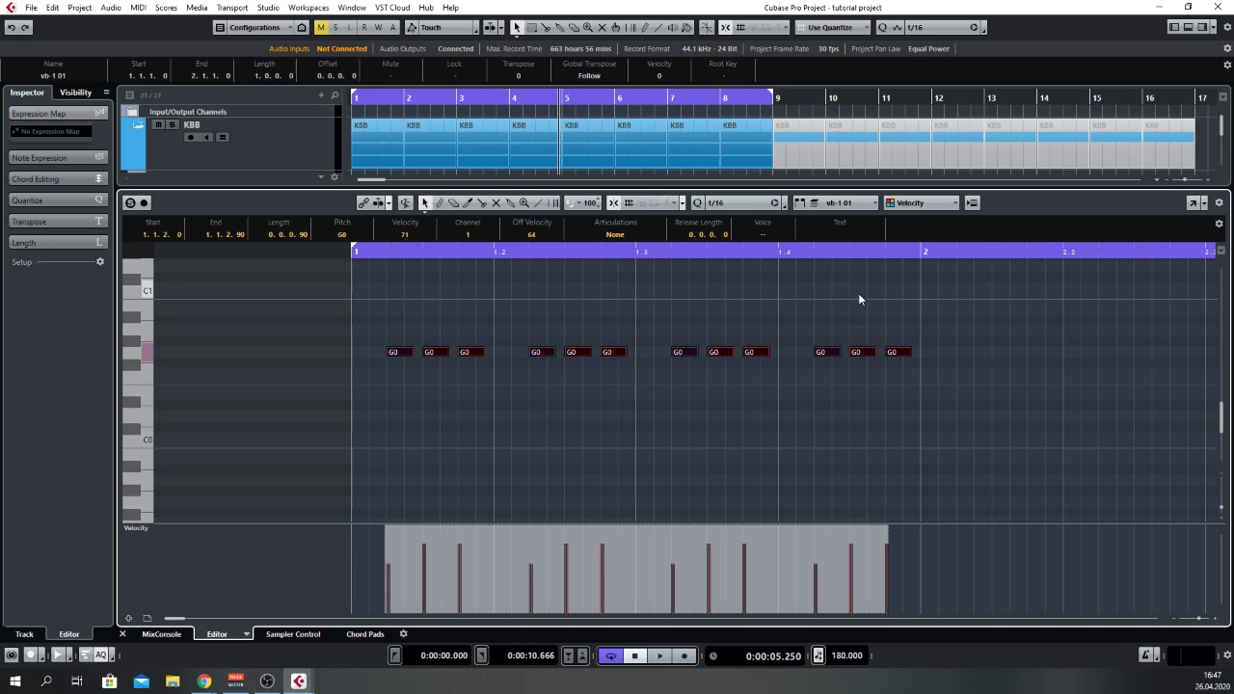
{"action": "left_click", "coordinate": [1186, 29]}
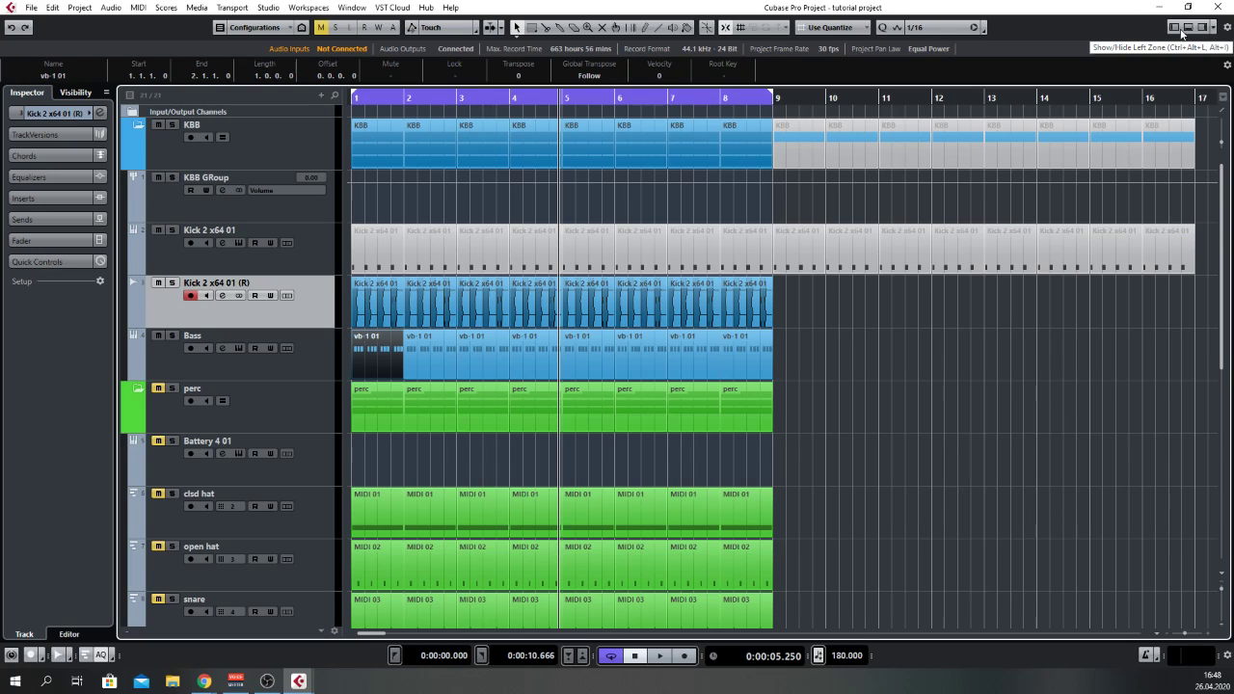
{"action": "scroll", "coordinate": [509, 360], "scroll_direction": "down", "scroll_amount": 2}
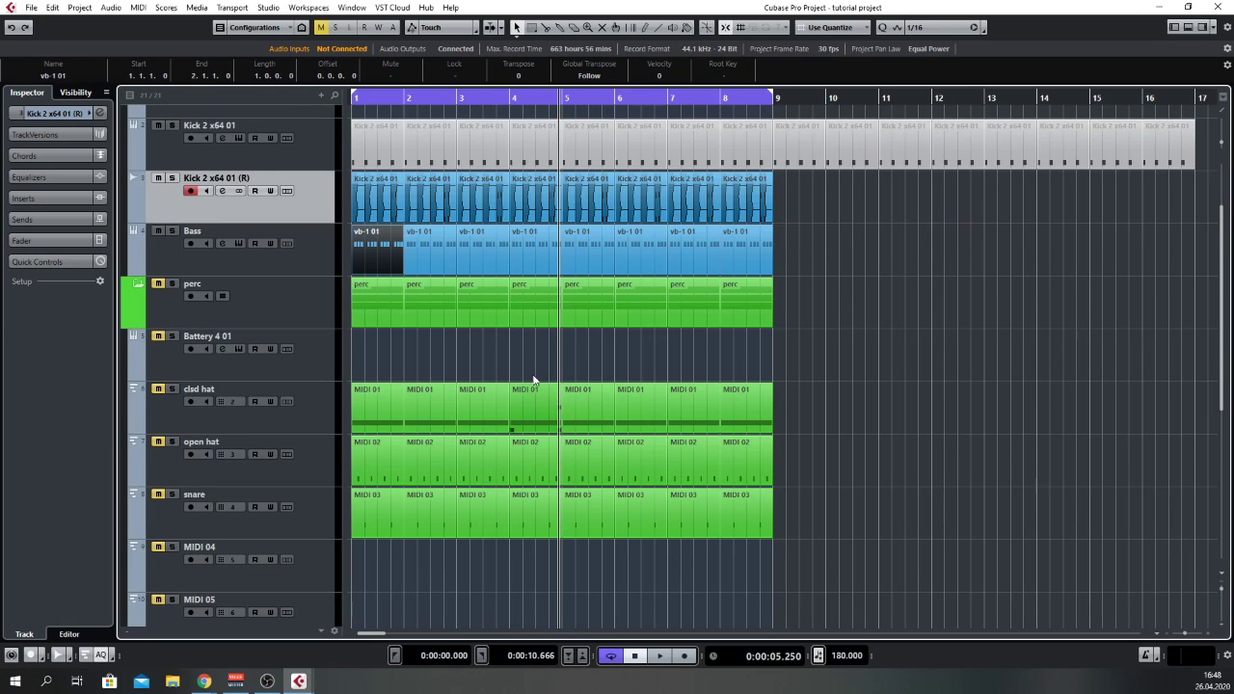
{"action": "scroll", "coordinate": [395, 282], "scroll_direction": "down", "scroll_amount": 2}
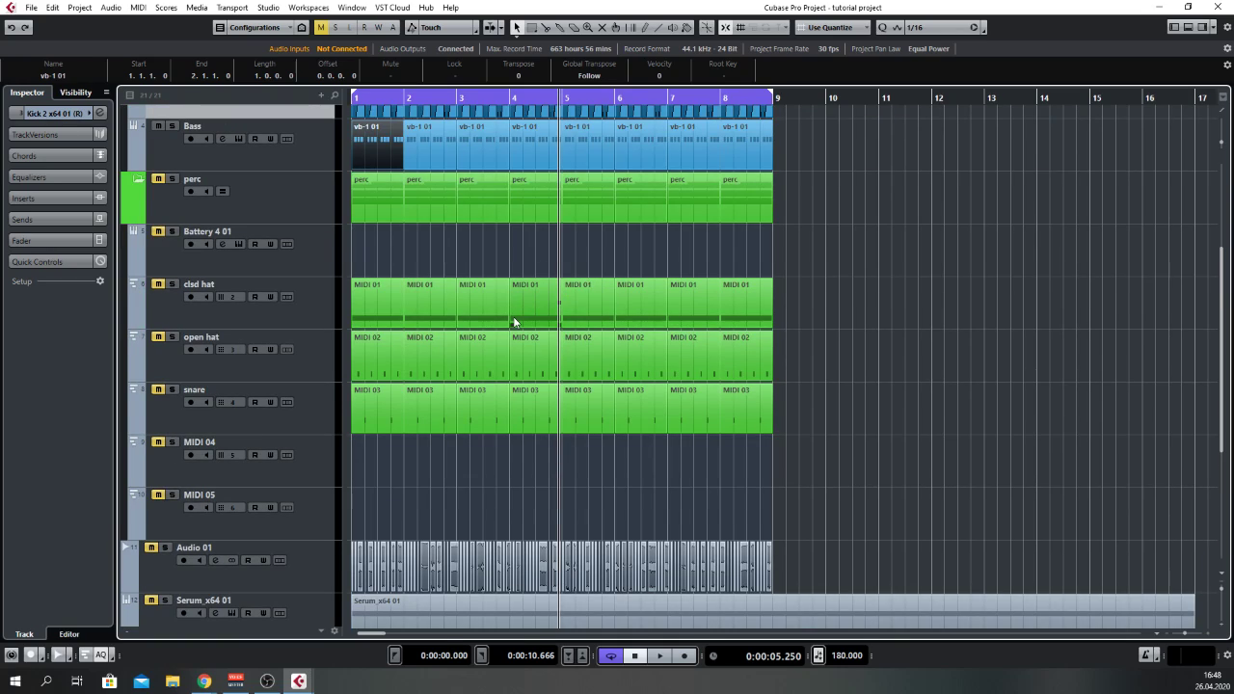
{"action": "scroll", "coordinate": [513, 323], "scroll_direction": "up", "scroll_amount": 4}
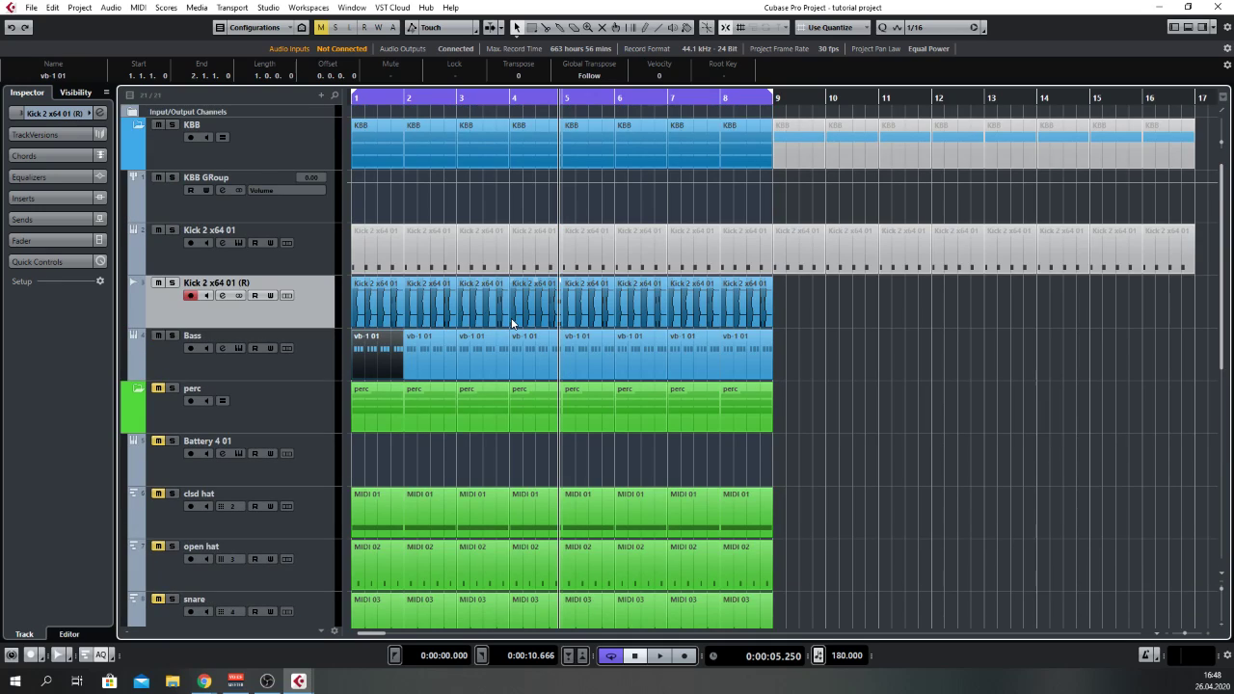